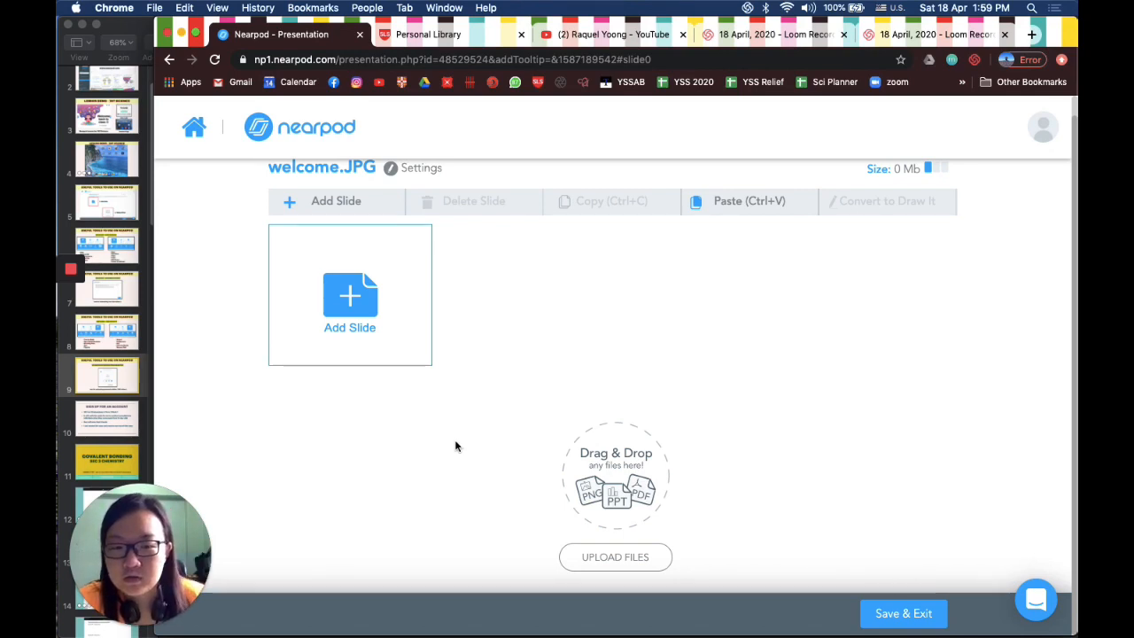
- Upload the image welcome.JPG and the presentation "lss module 2 chpt 8.pptx" from the computer's hello folder as lesson slides
click(631, 560)
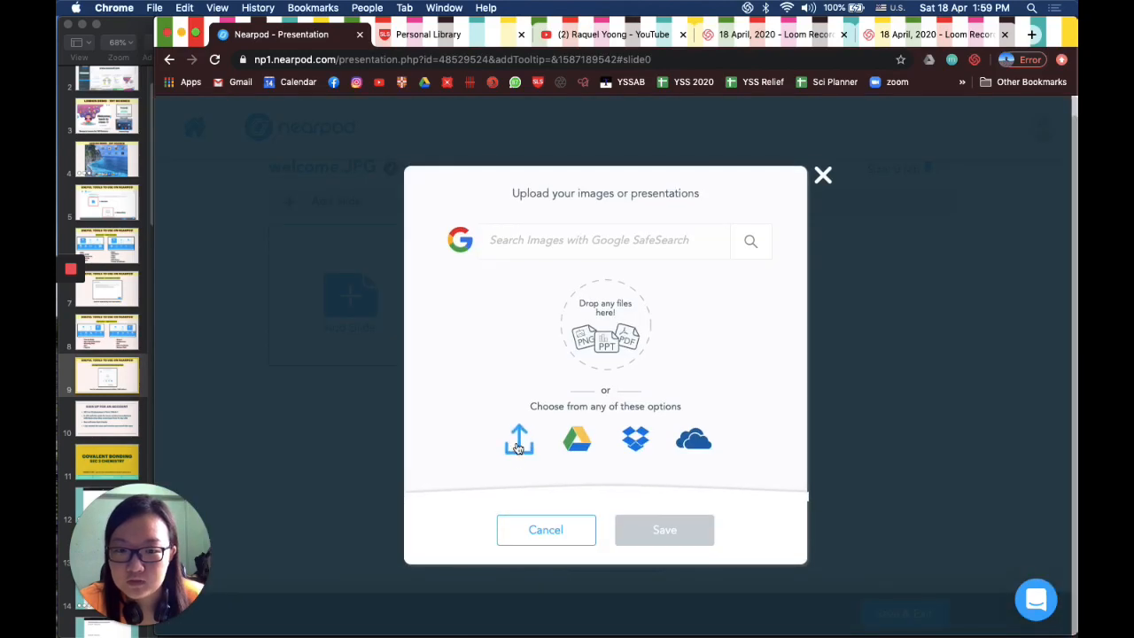
click(519, 443)
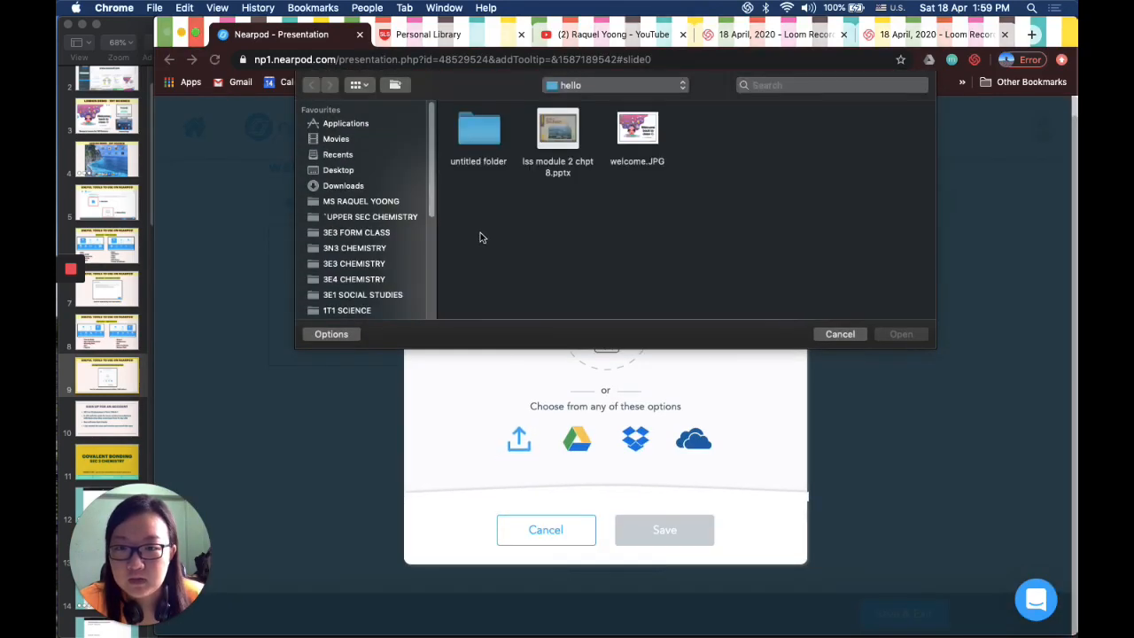
double_click(643, 149)
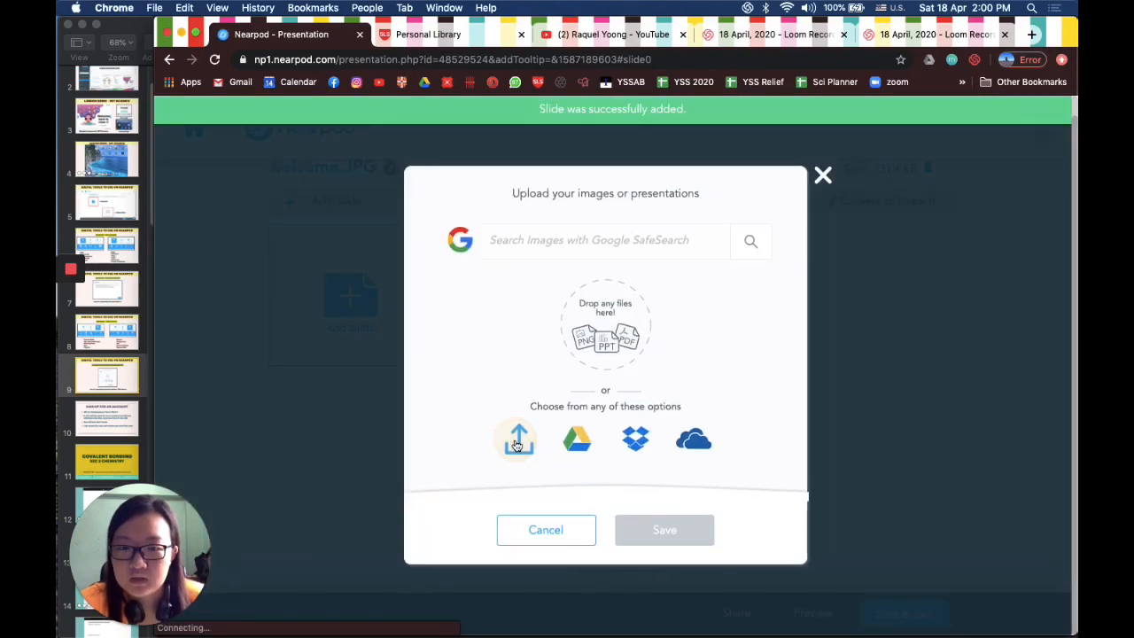
click(517, 443)
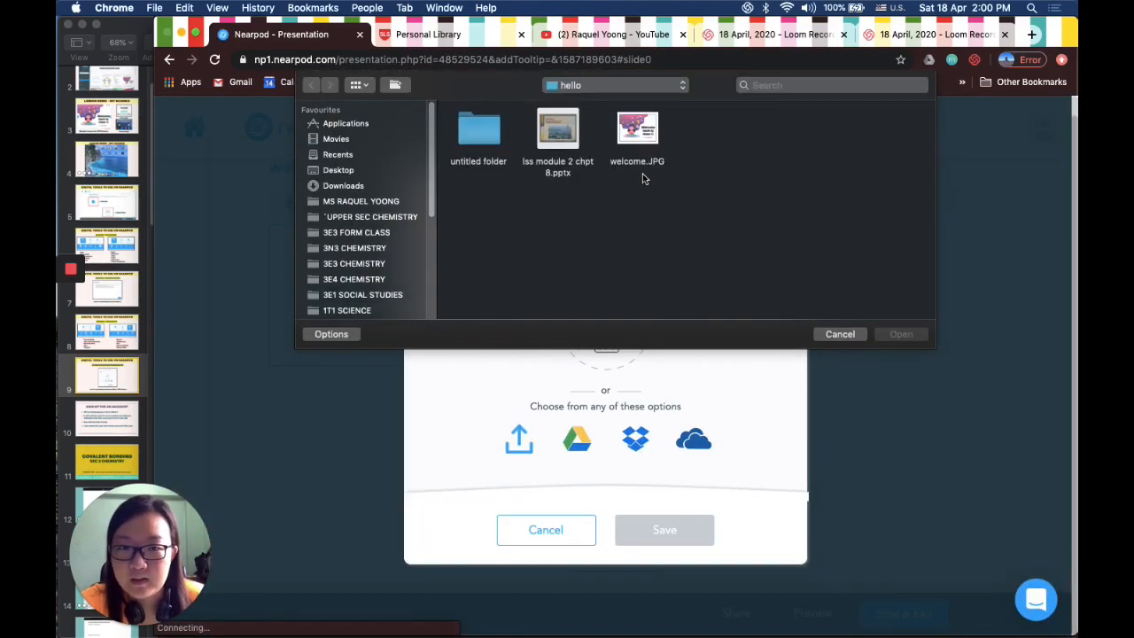
double_click(558, 133)
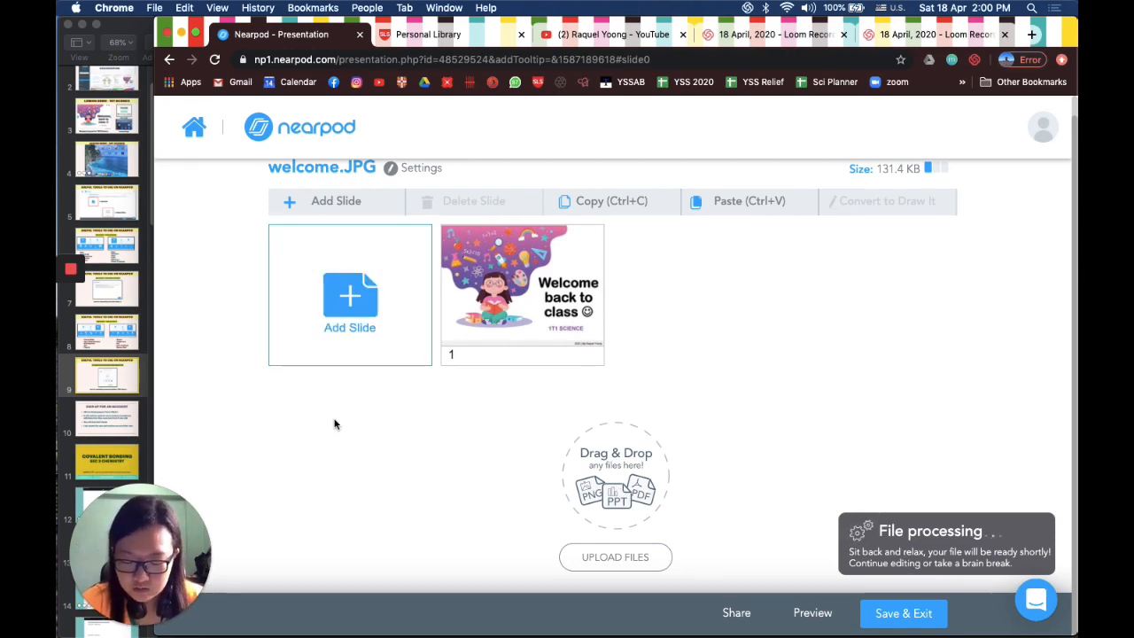
click(357, 303)
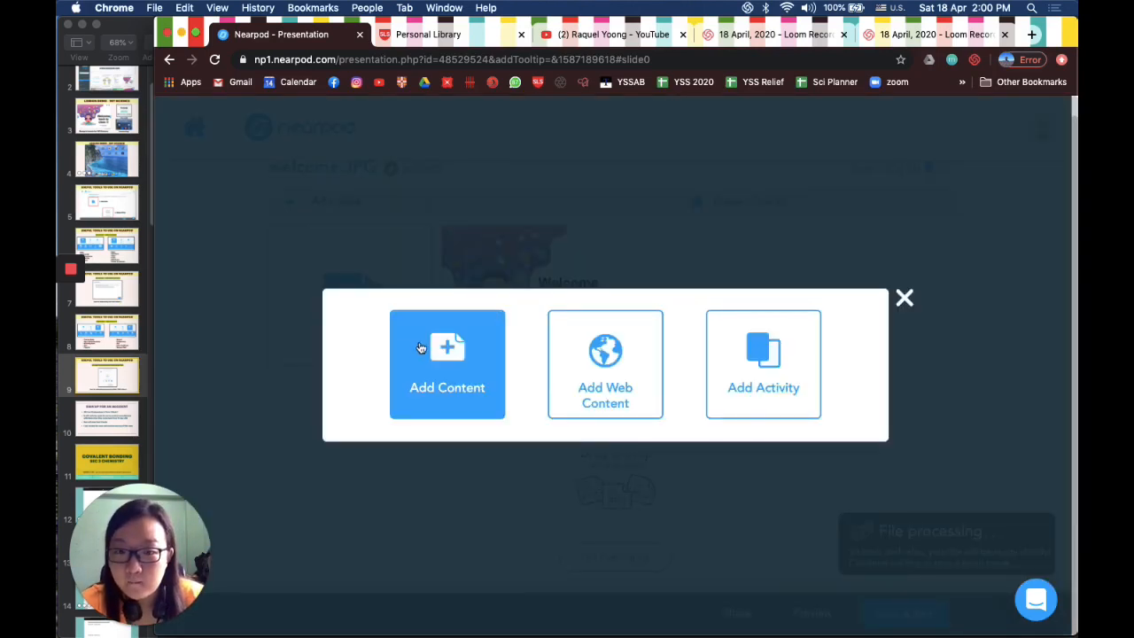
click(443, 372)
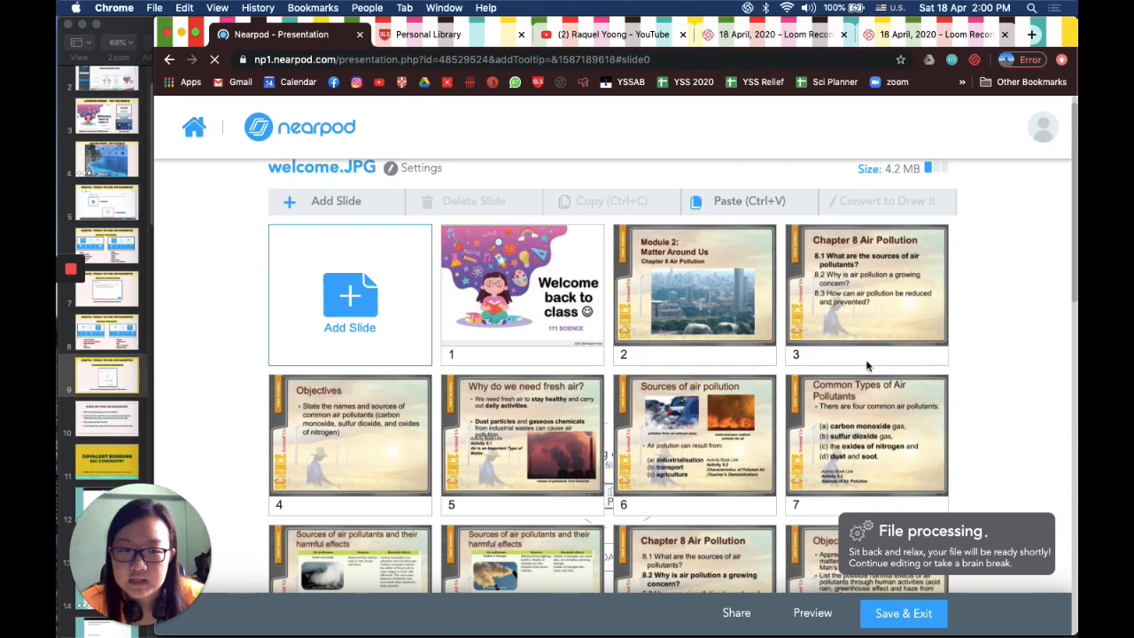
scroll(603, 379, down, 10)
scroll(602, 379, up, 10)
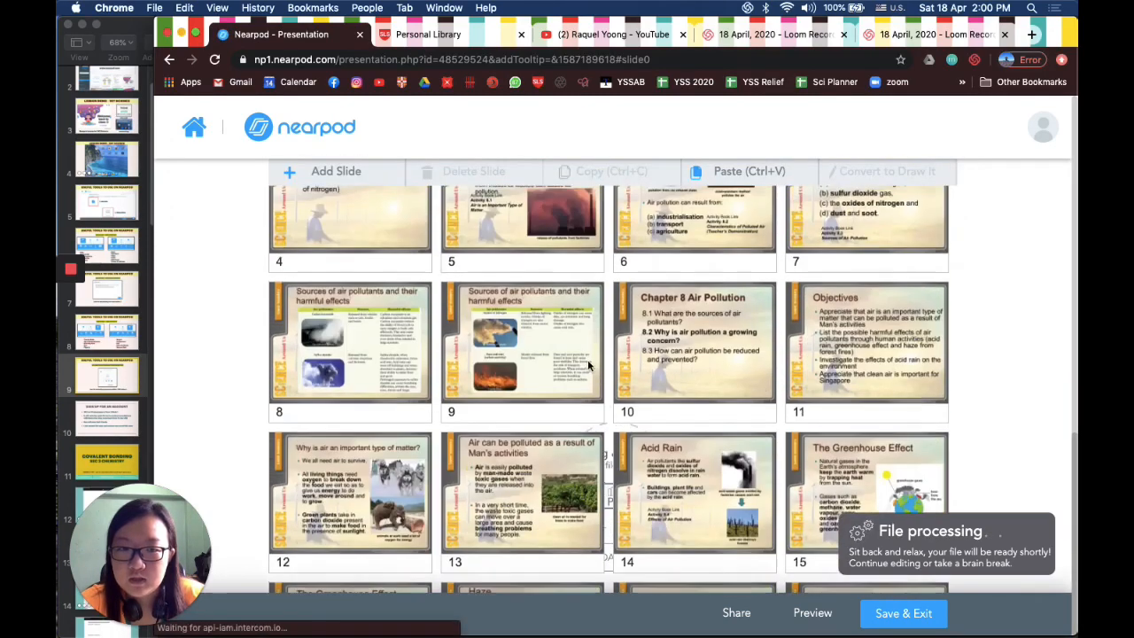
- Create an Open Ended Question activity asking "What were the three causes of air pollution mentioned in the video?"
click(413, 353)
click(762, 358)
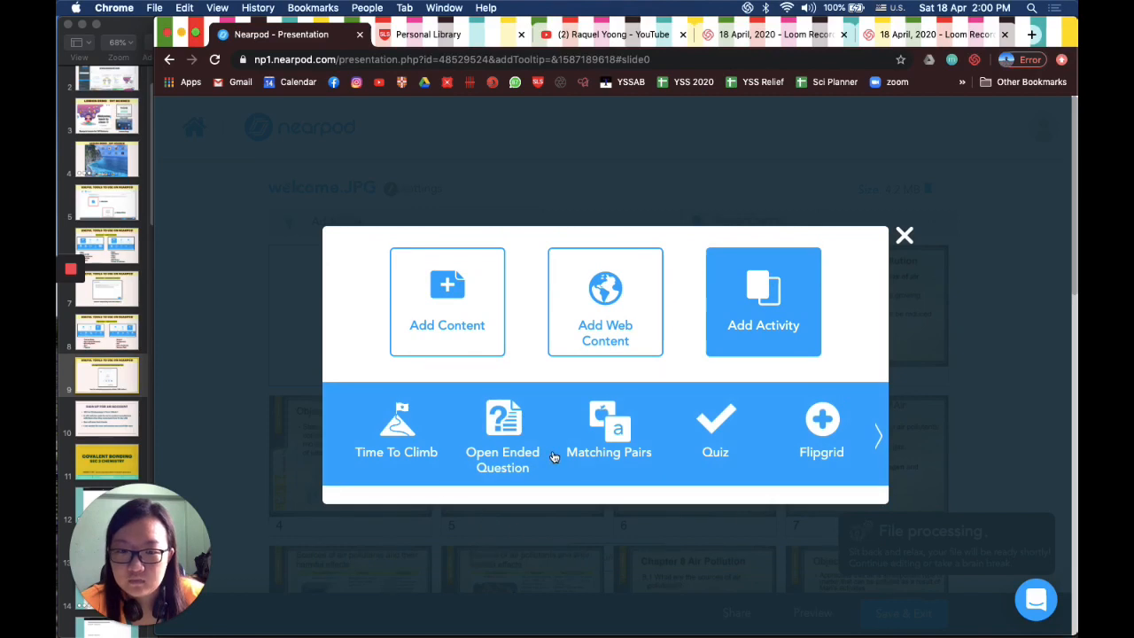
click(503, 425)
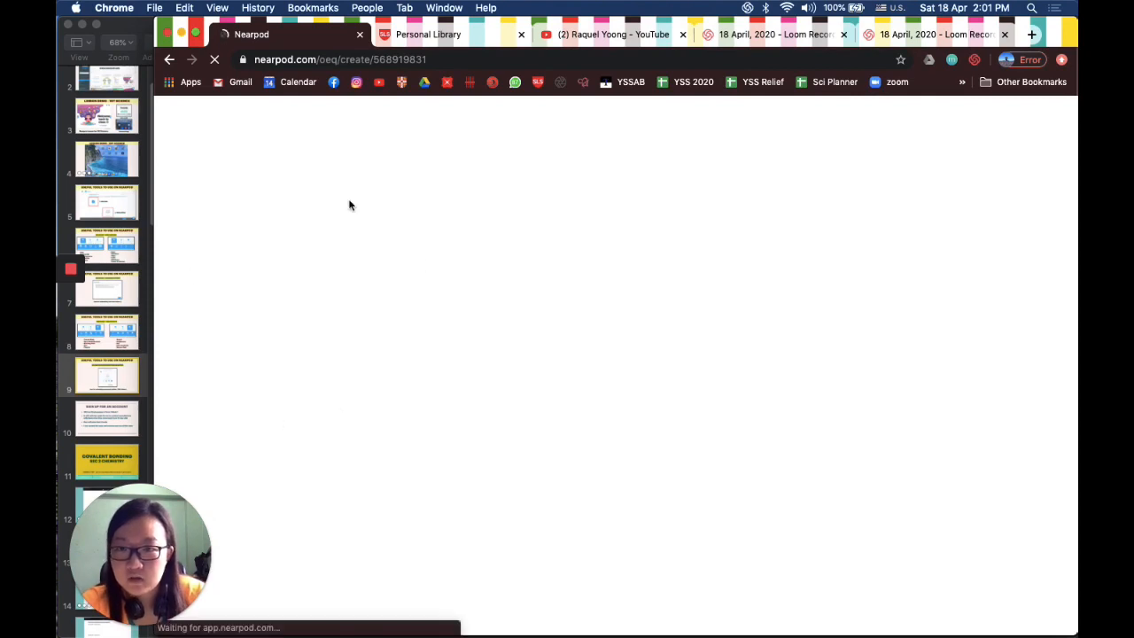
click(432, 296)
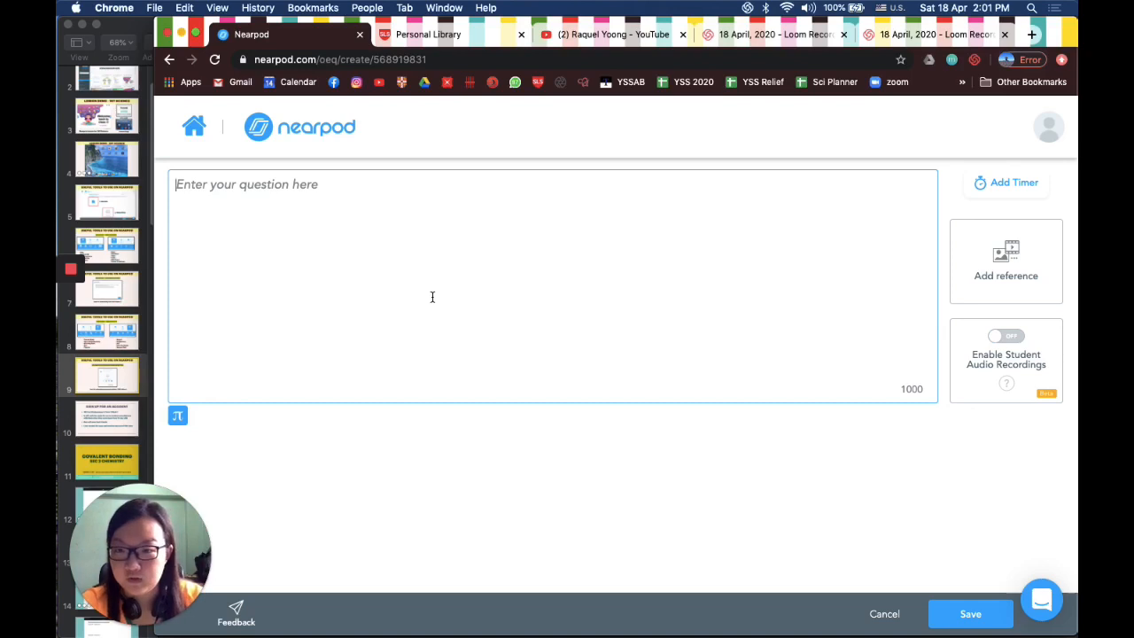
mouse_move(549, 633)
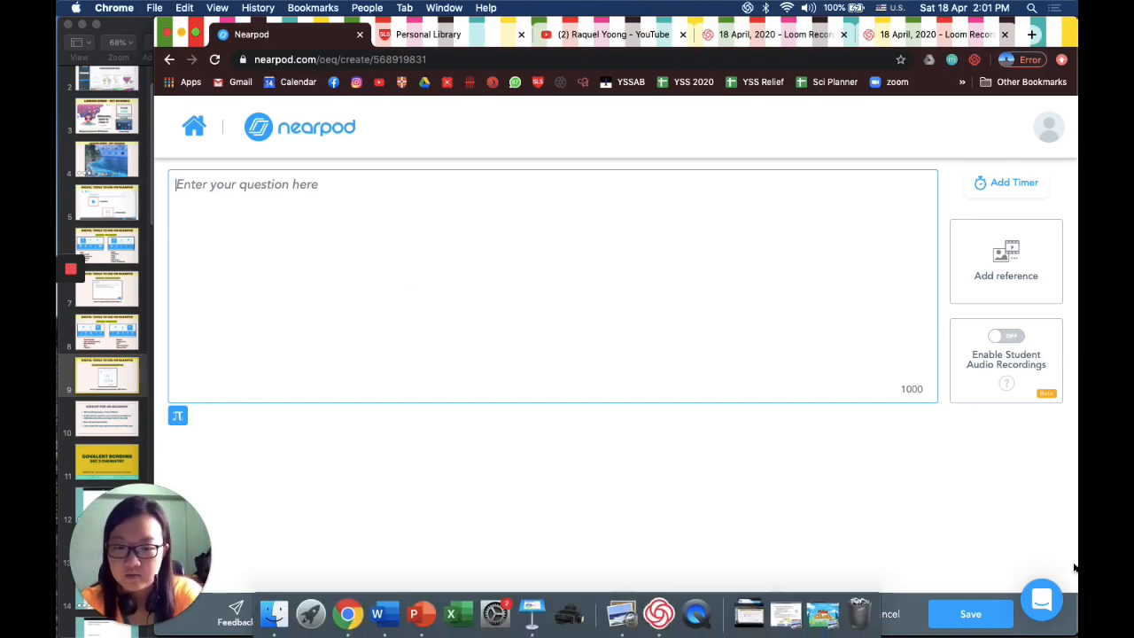
text(Wh)
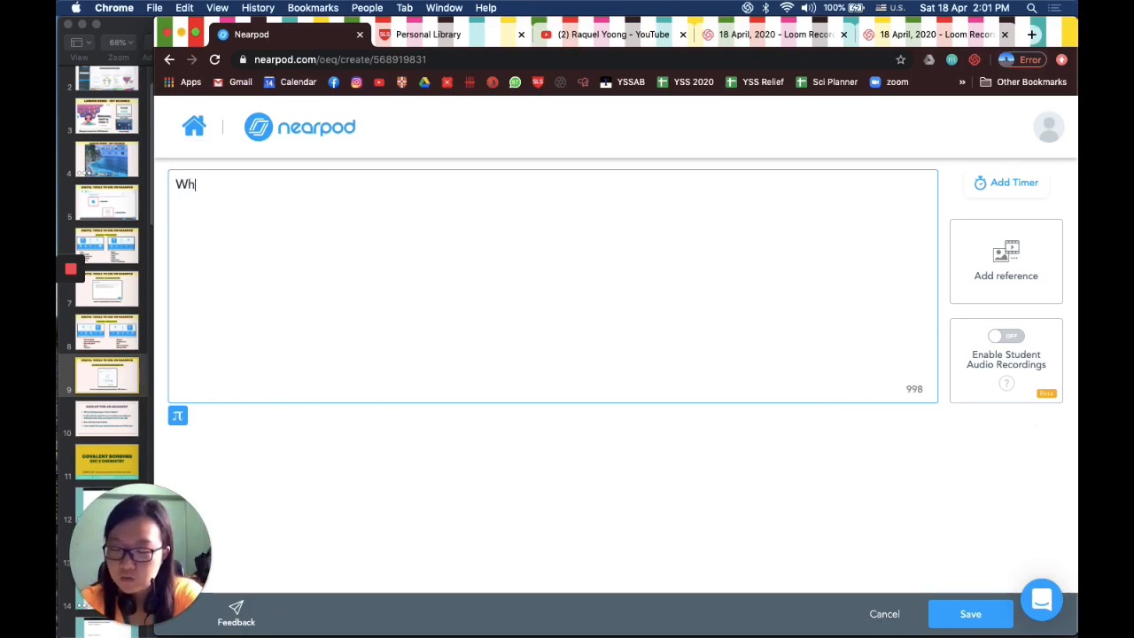
text(at were the t)
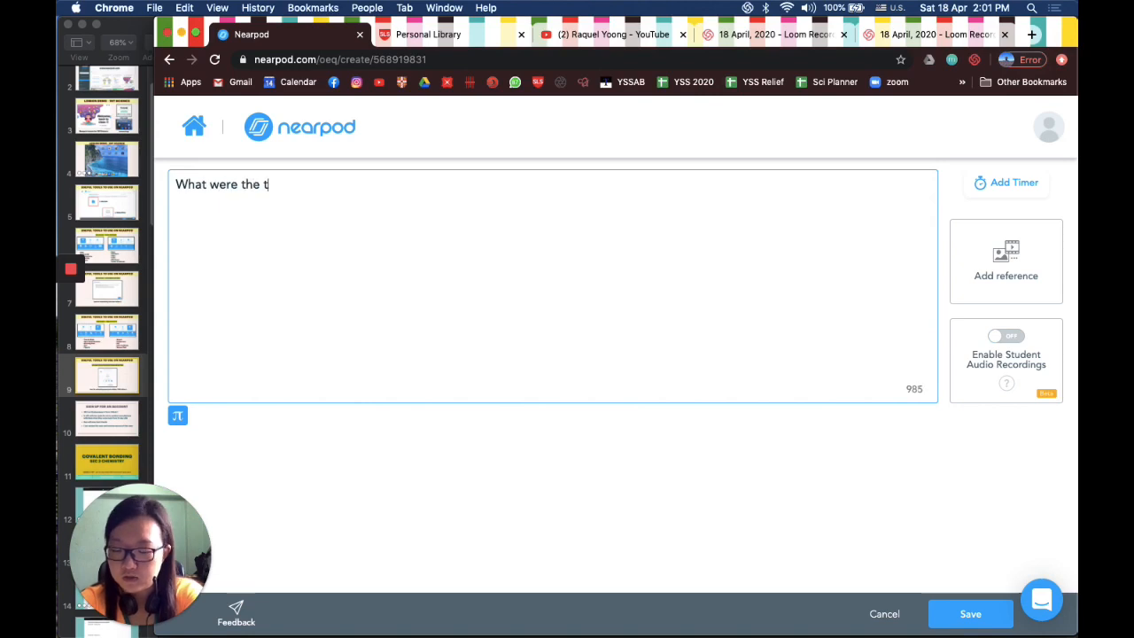
text(hree causes of air pool)
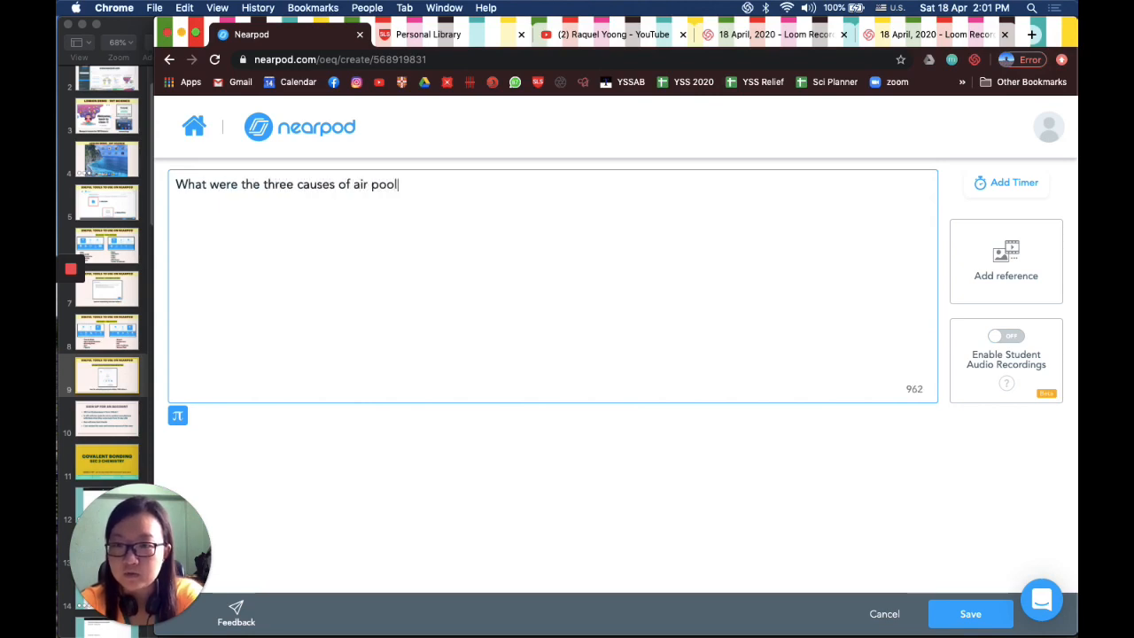
text(ution )
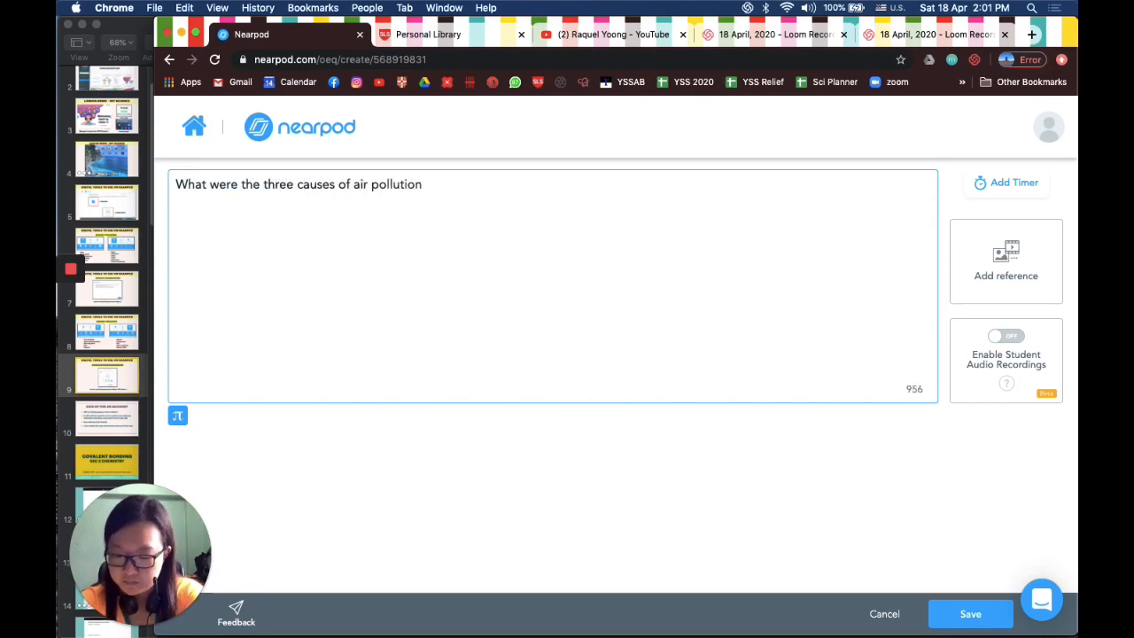
text(mentioned in the video?)
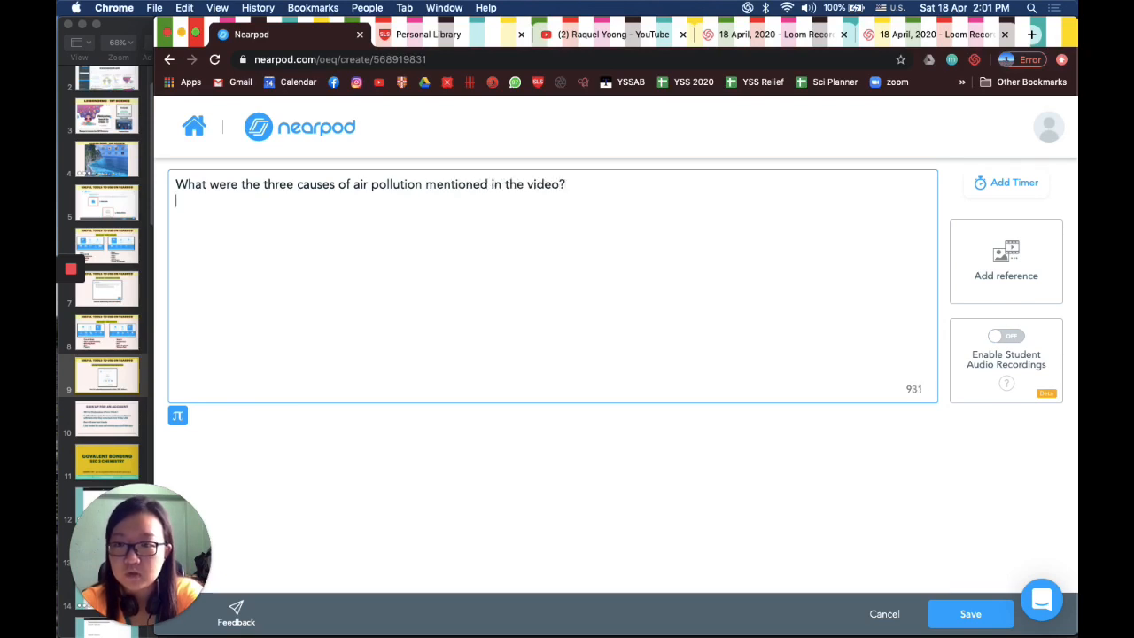
- Add the note "(you should have taken some notes while watching the video)" below the question, separated by a blank line
key(Return)
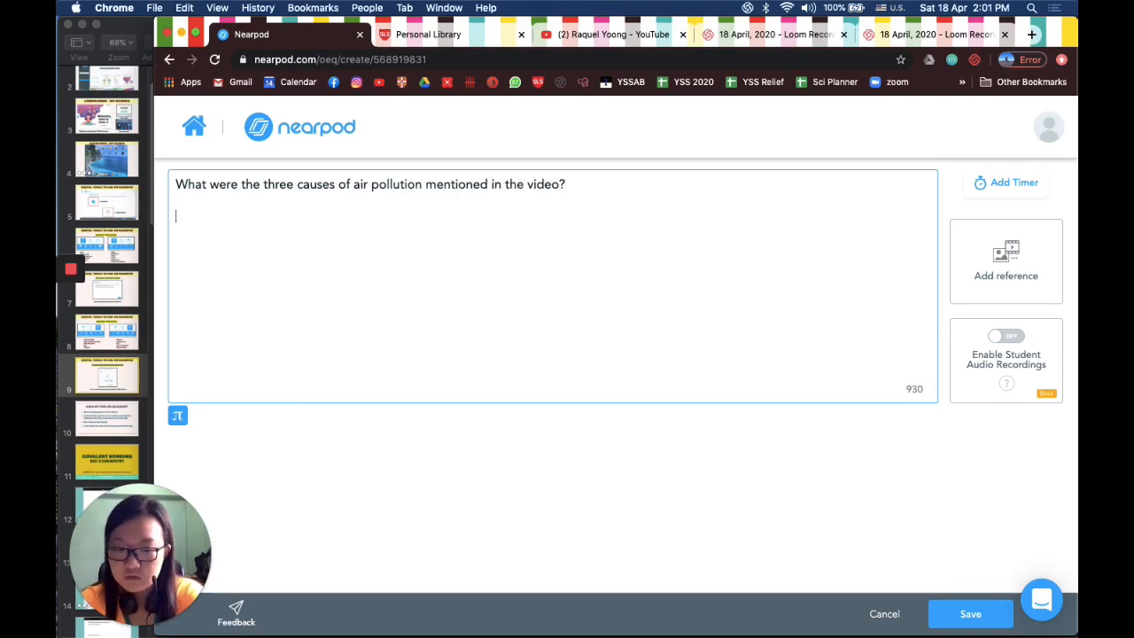
text((you should )
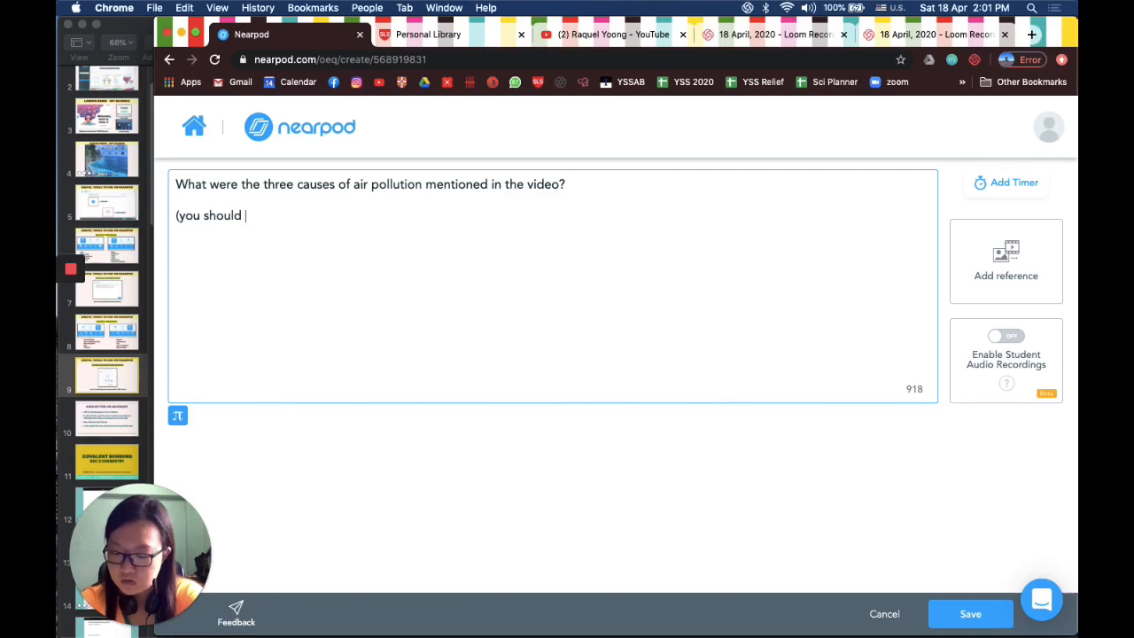
text(have taken some notes )
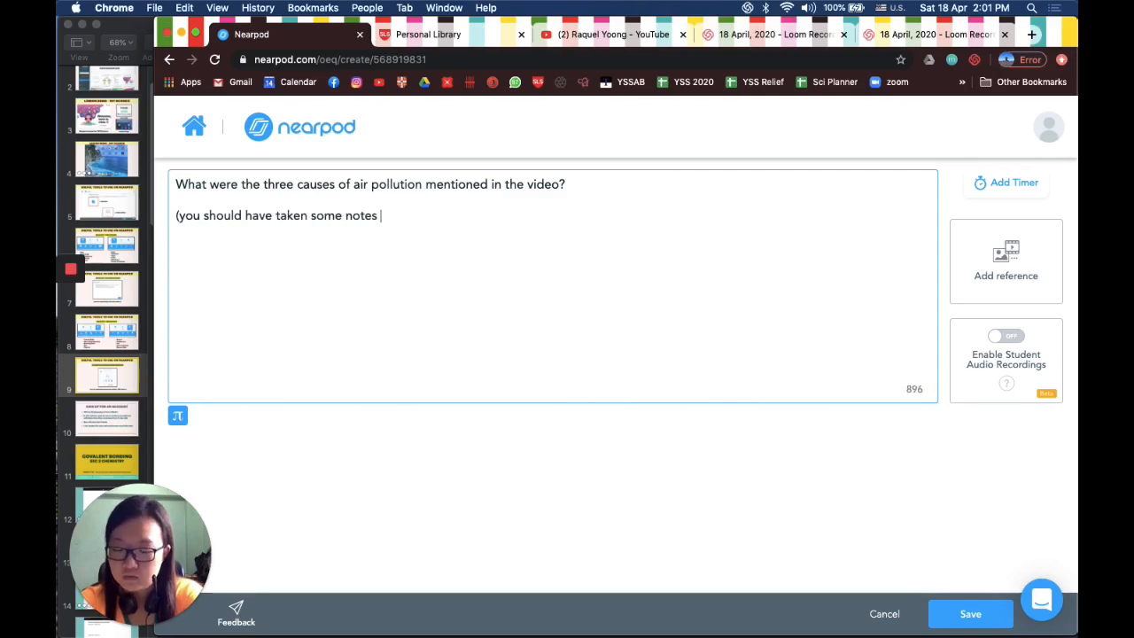
text(hwile wa)
key(BackSpace)
key(BackSpace)
key(BackSpace)
key(BackSpace)
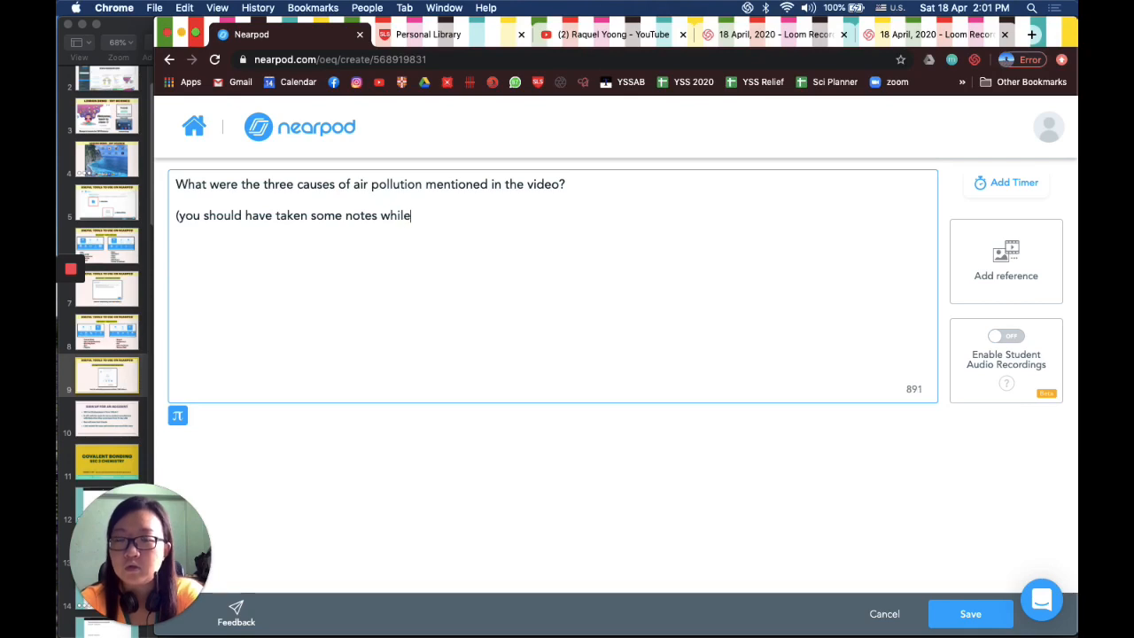
text(e watching the video)
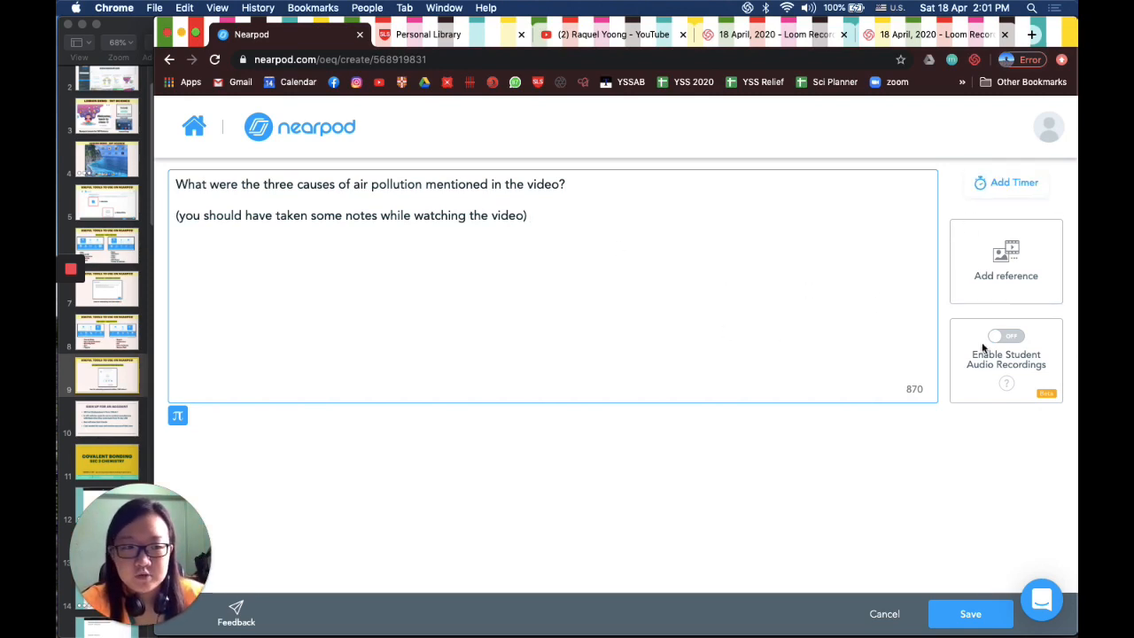
- Give the open-ended question a 03:00 activity timer and save it to the lesson
click(1018, 199)
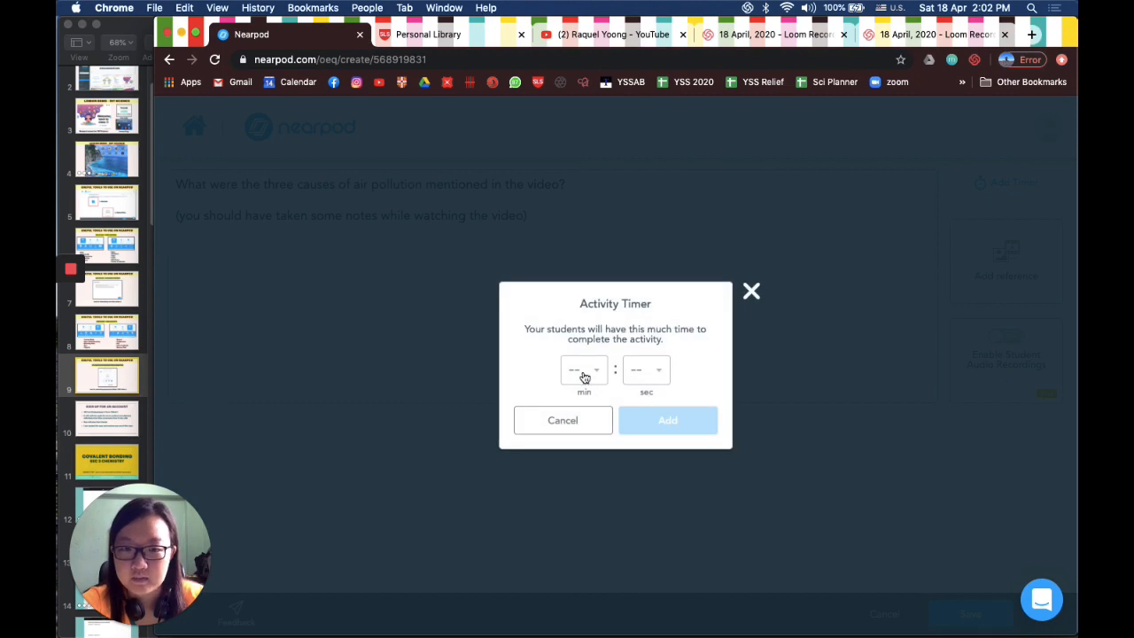
click(584, 377)
click(585, 491)
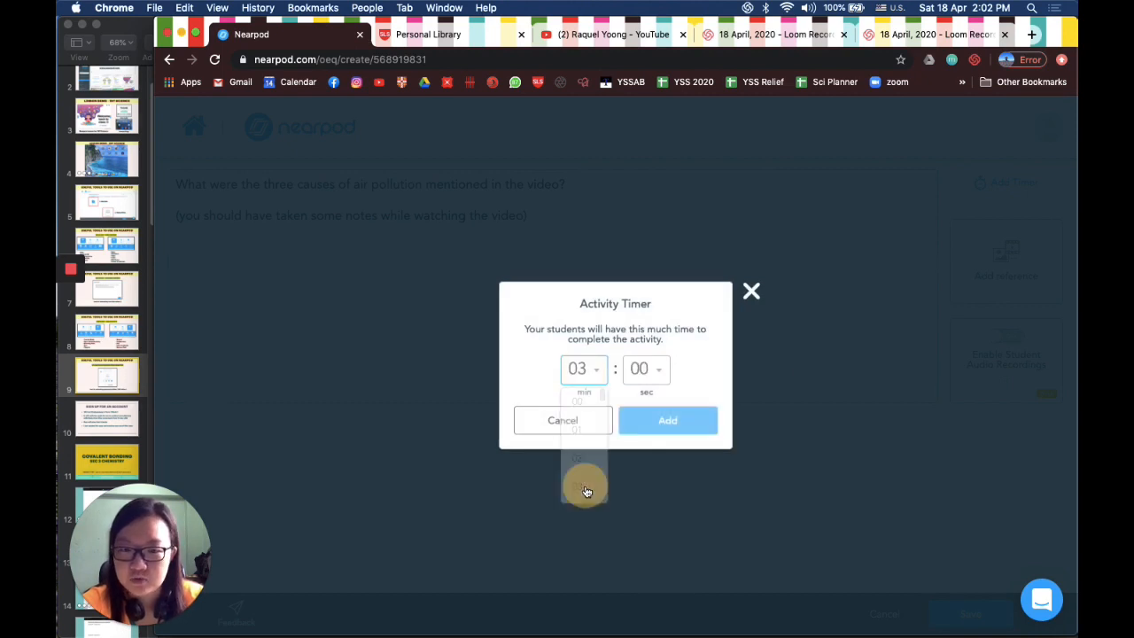
click(644, 429)
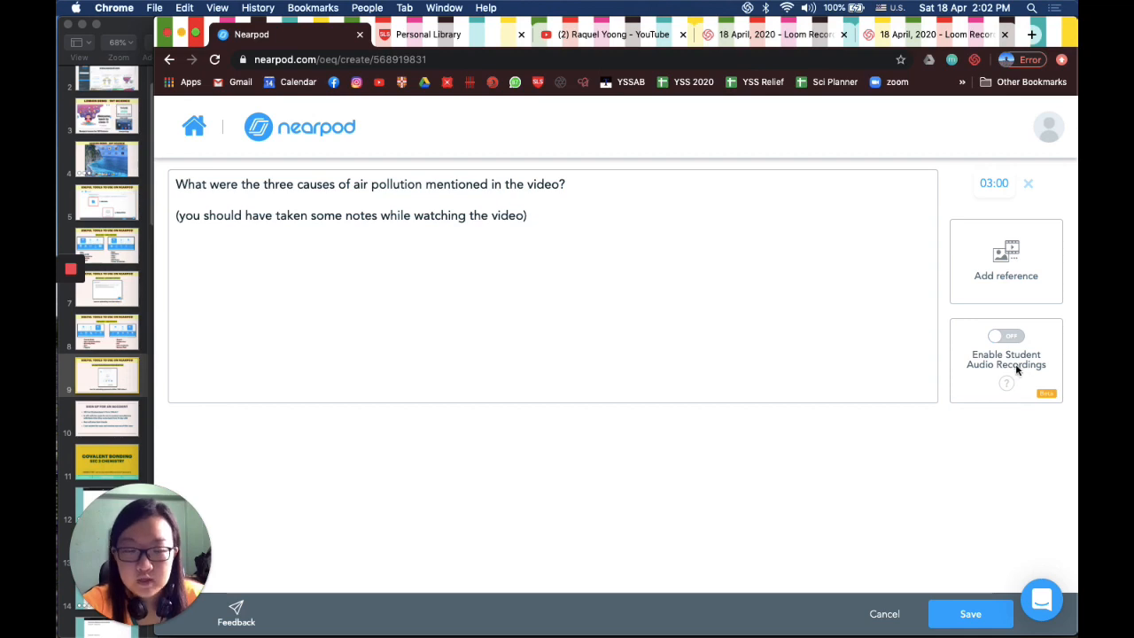
mouse_move(1008, 381)
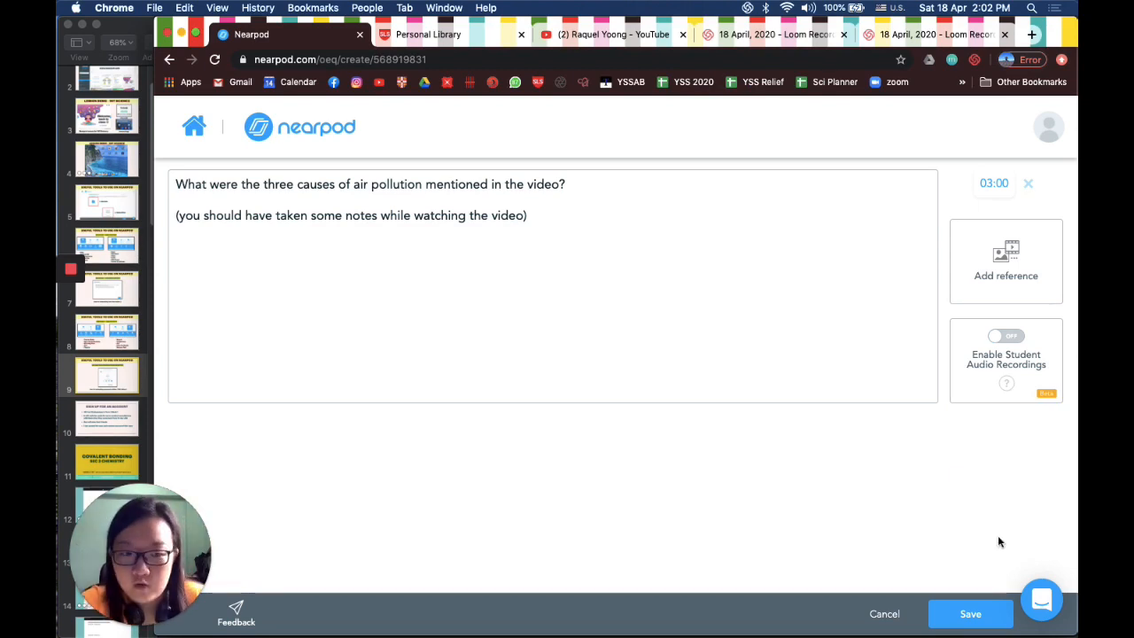
click(967, 611)
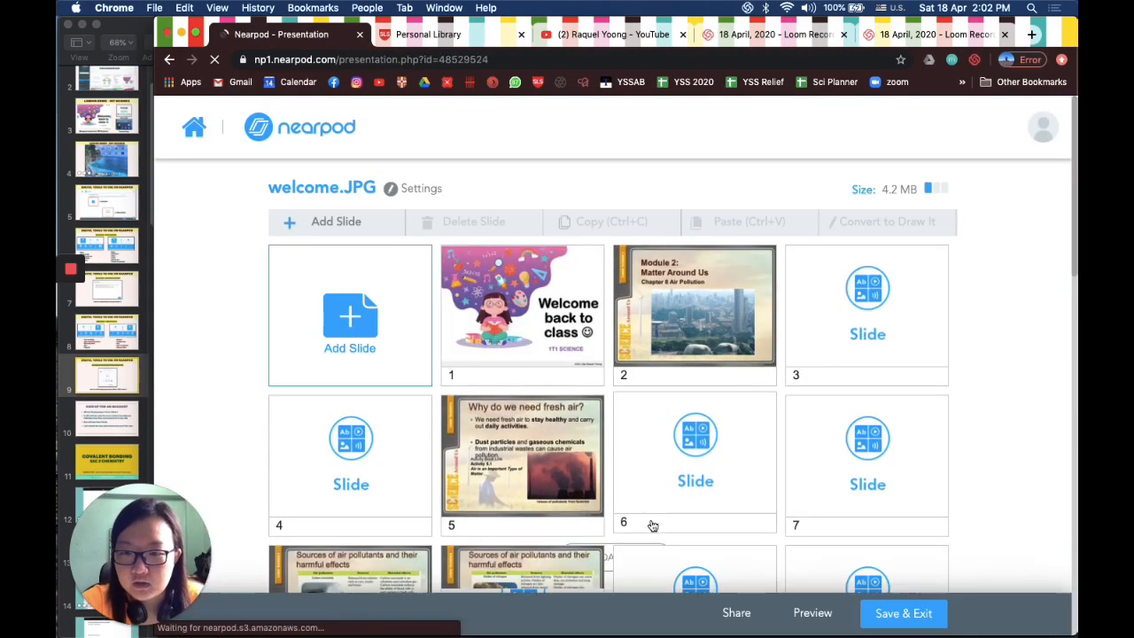
- Move the open-ended question from the end of the lesson to position 9, between the two "Sources of air pollutants and their harmful effects" slides
scroll(633, 484, down, 10)
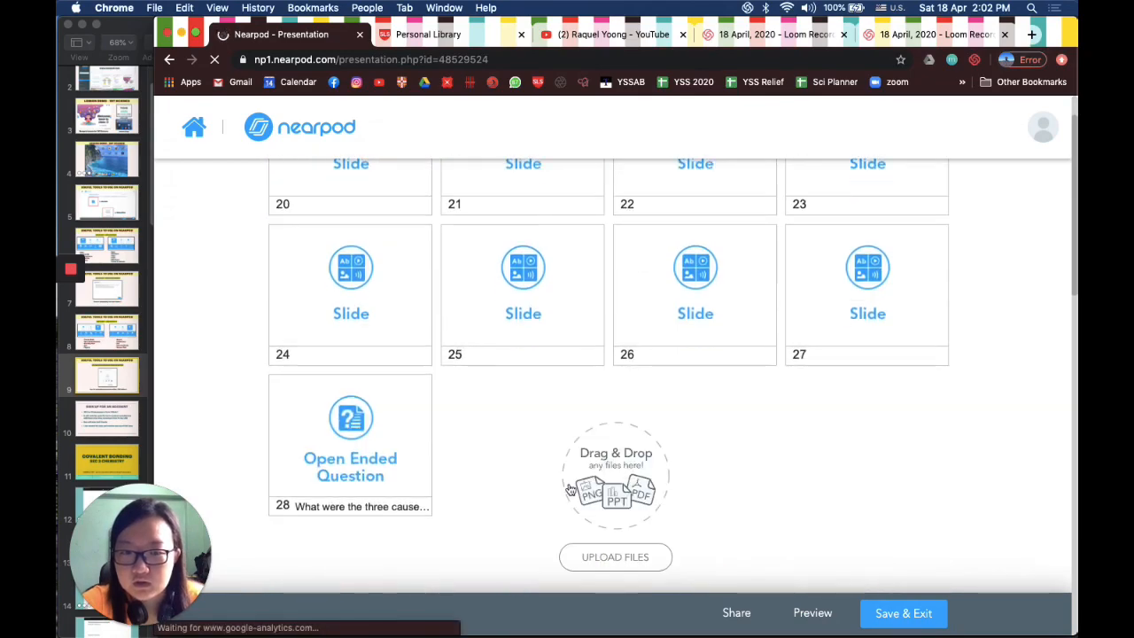
click(380, 455)
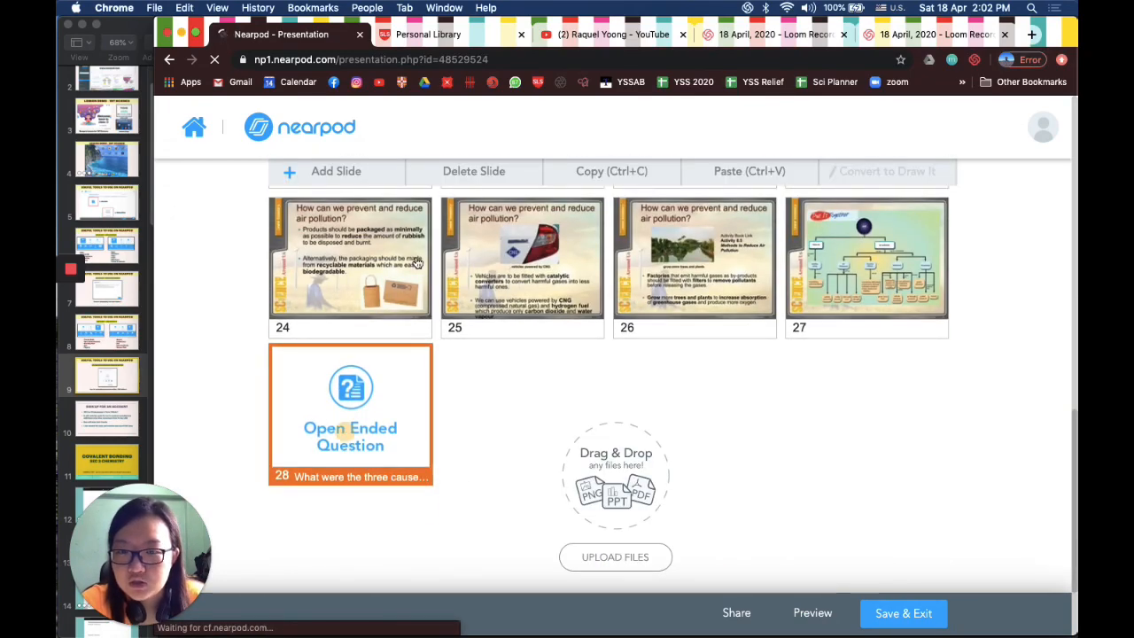
drag(442, 257, 447, 265)
scroll(450, 296, up, 2)
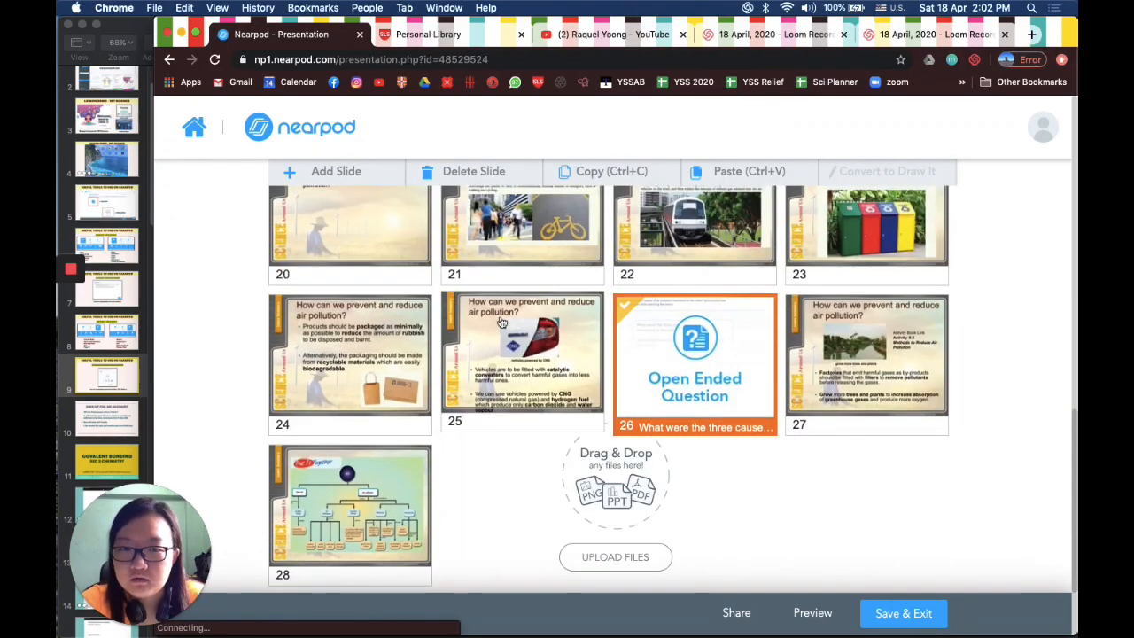
drag(686, 358, 461, 254)
scroll(461, 254, up, 4)
drag(528, 479, 496, 258)
scroll(496, 283, up, 3)
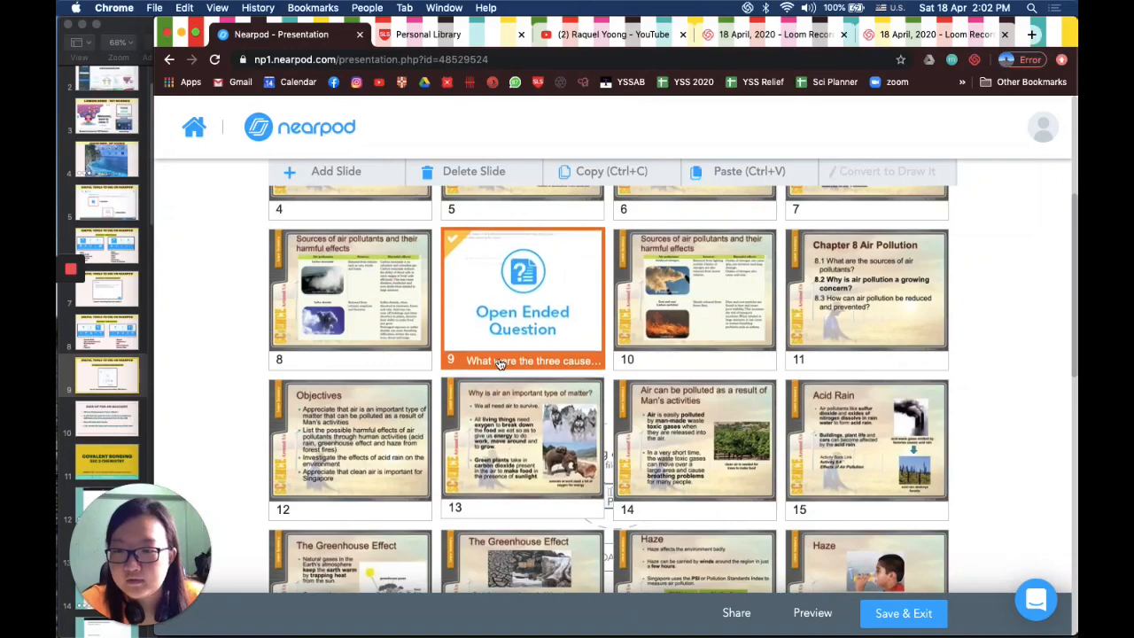
scroll(521, 349, up, 4)
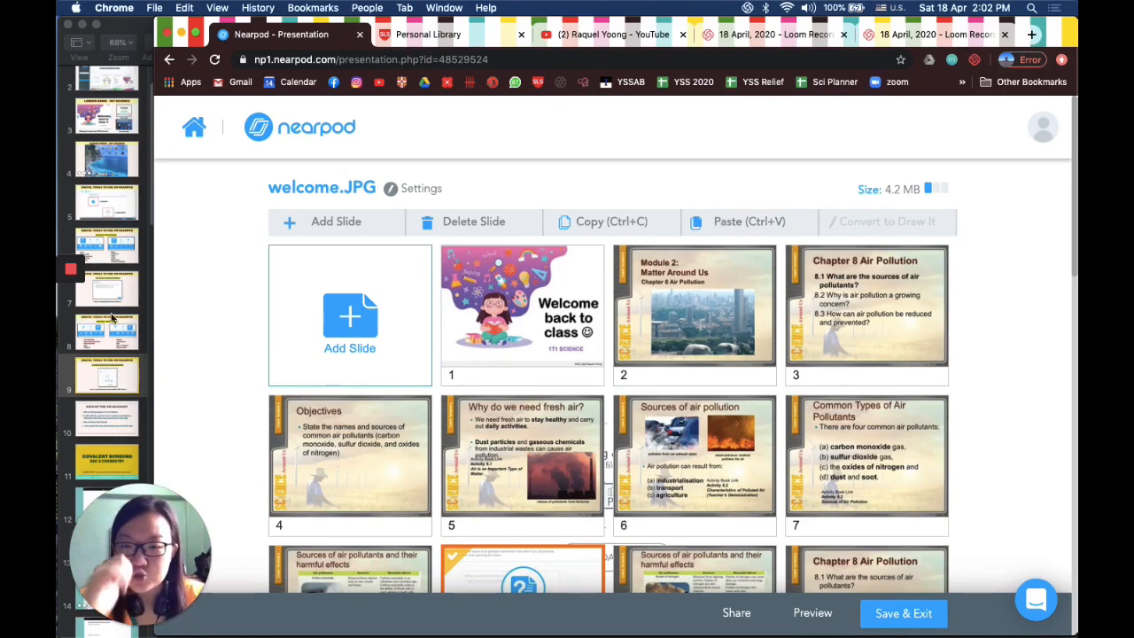
- Create a Draw It activity with the instructions "Hi students! How are you feeling today? Use the space below to draw your thoughts!"
click(354, 320)
click(767, 369)
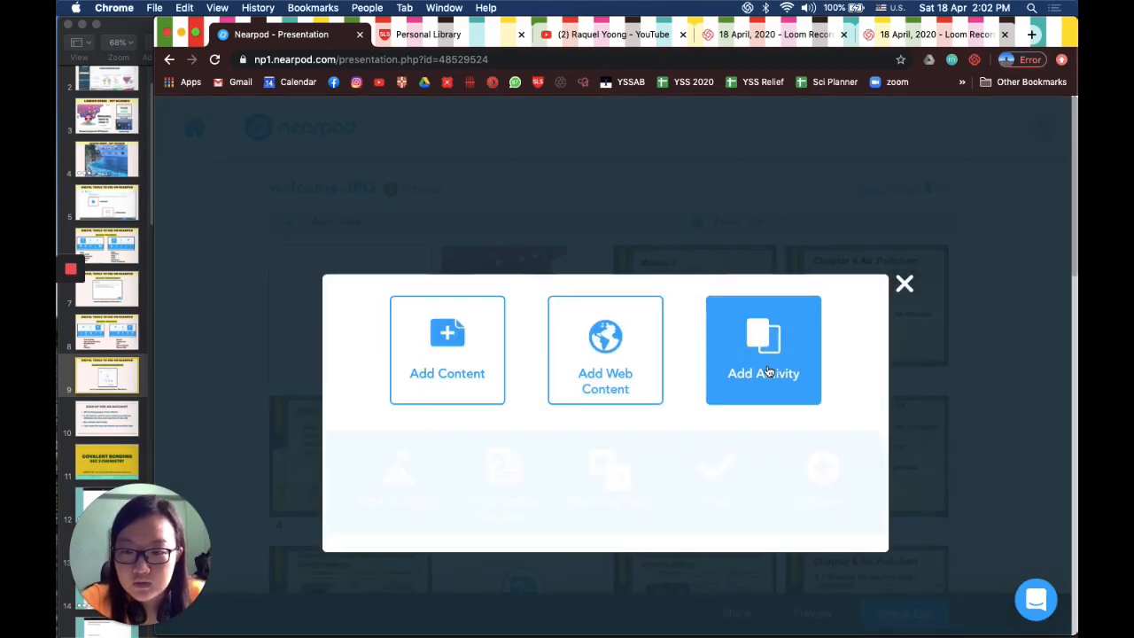
click(877, 434)
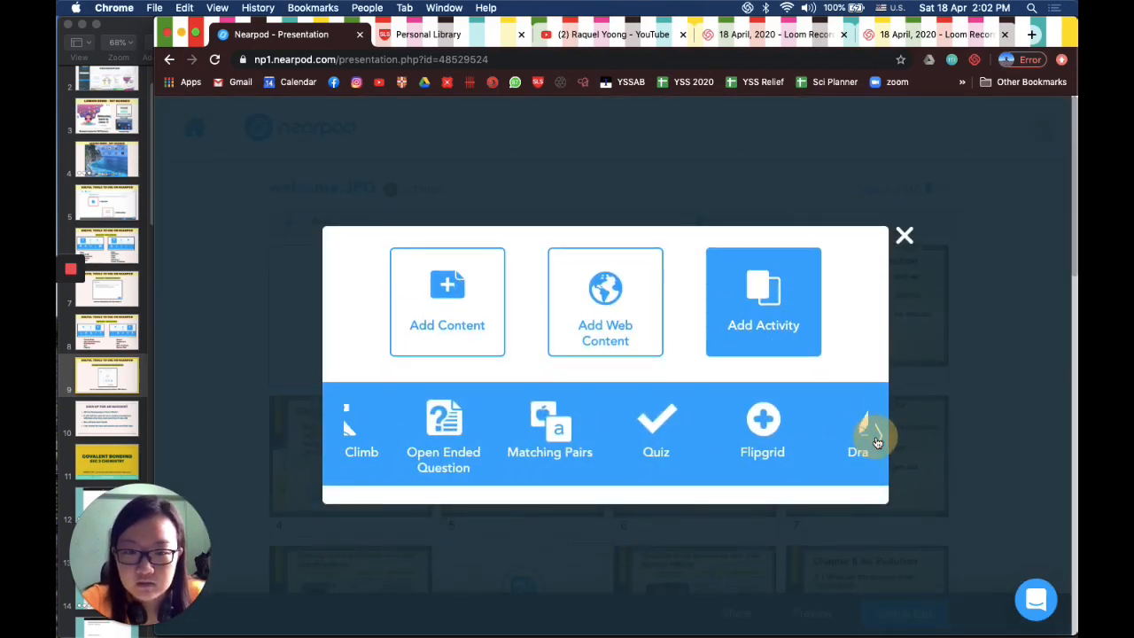
click(397, 434)
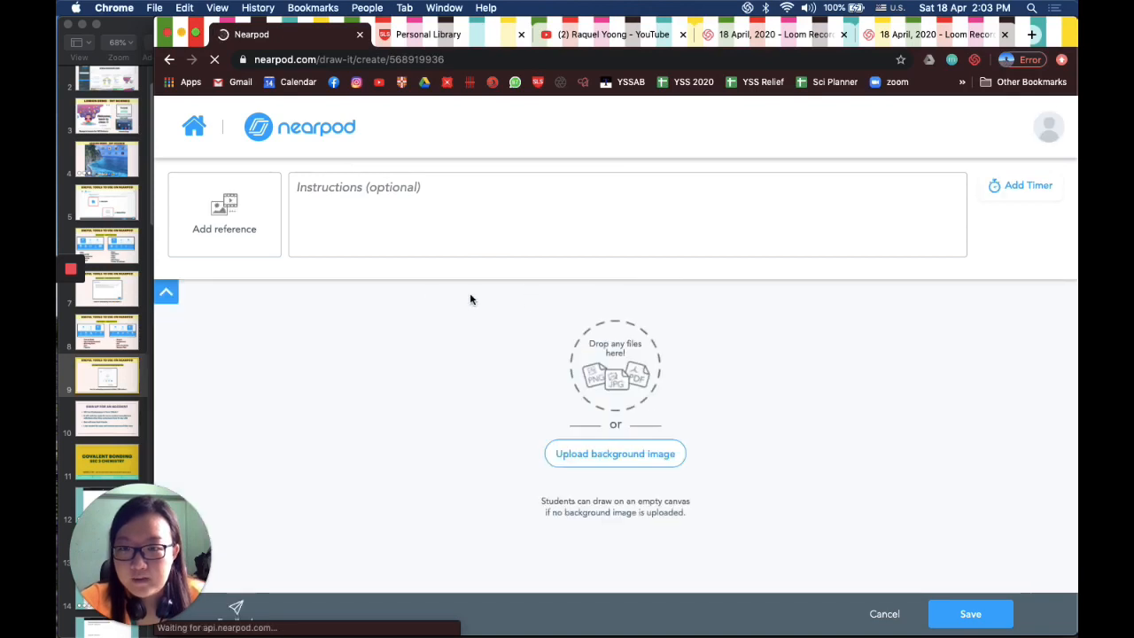
click(458, 216)
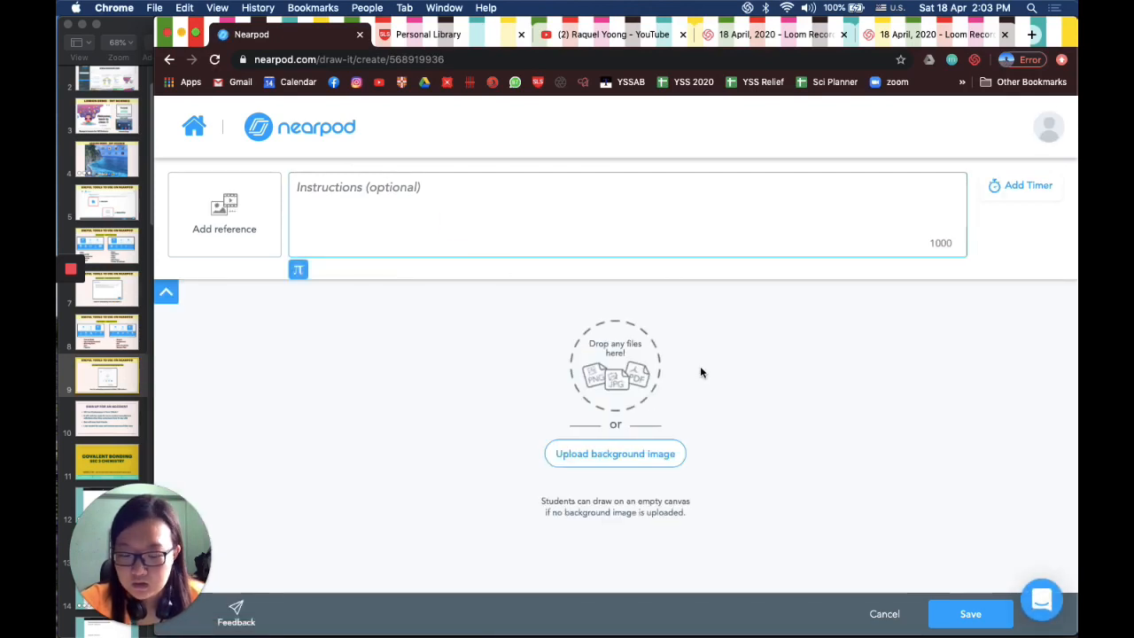
text(Hi students)
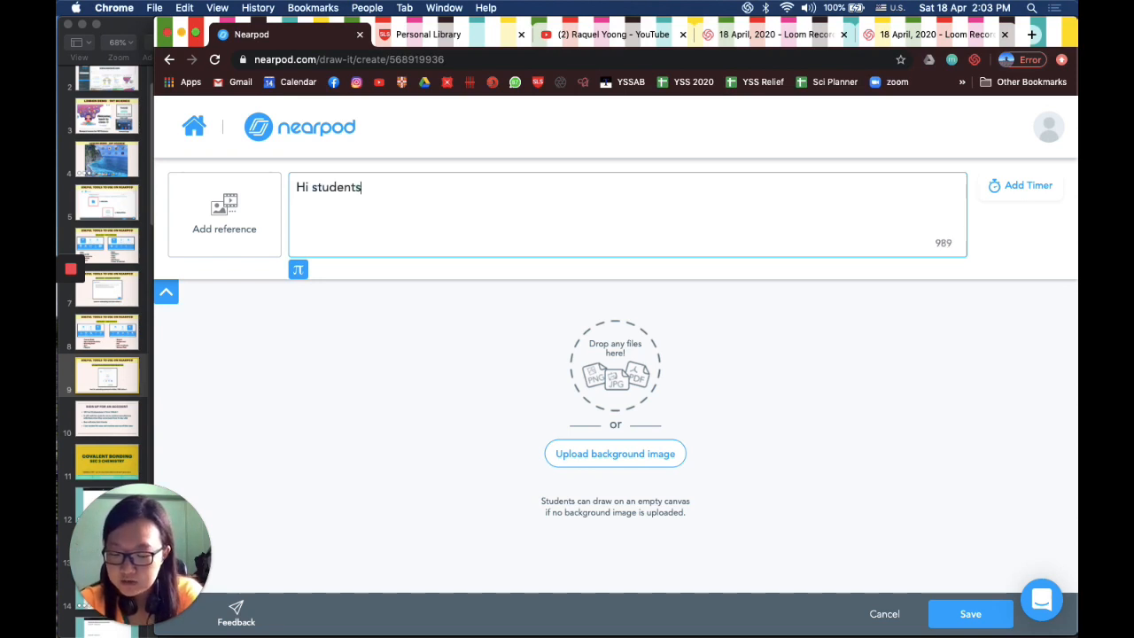
text(! How are yo)
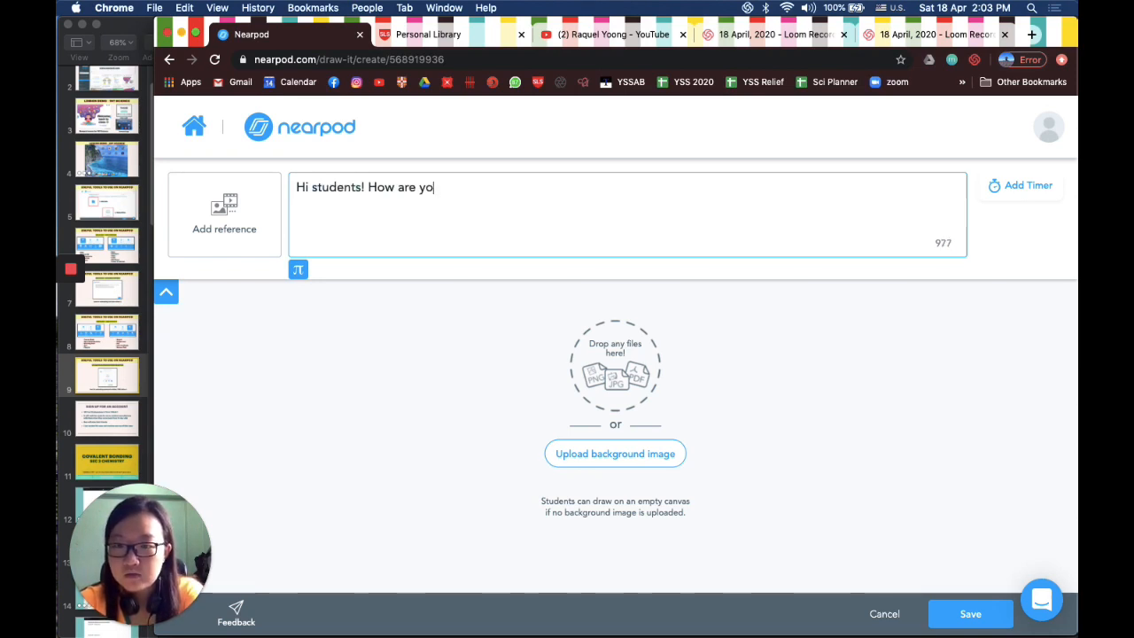
text(u feeling today)
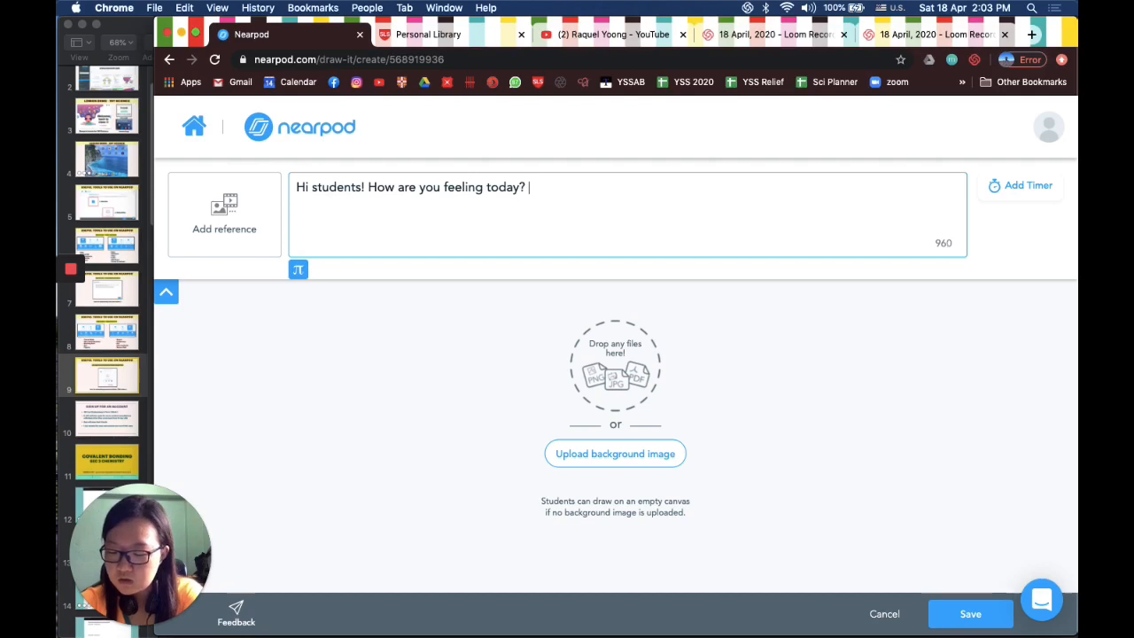
text(? Use the space below to draw your)
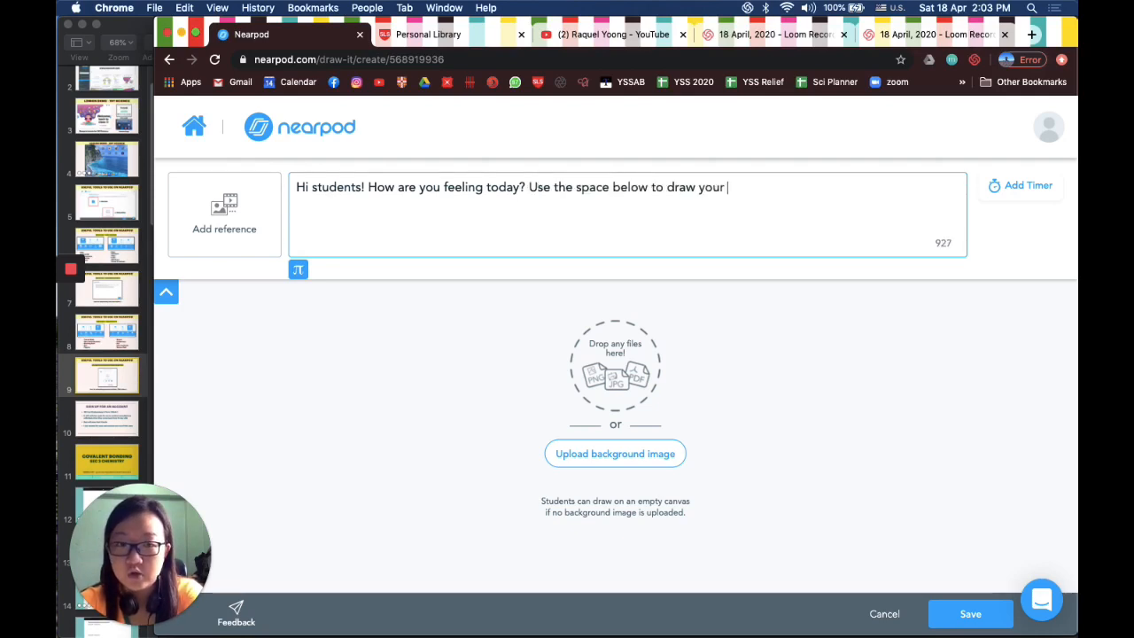
text( thoughts!)
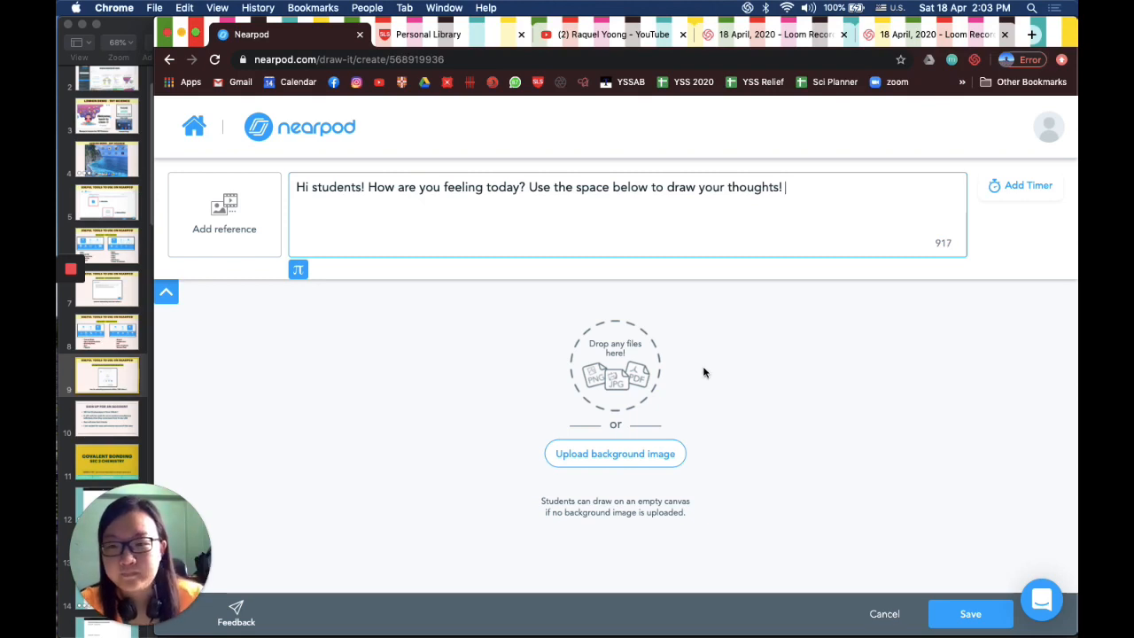
- Give the Draw It activity a 05:00 activity timer and save it to the lesson without a background image
click(1019, 186)
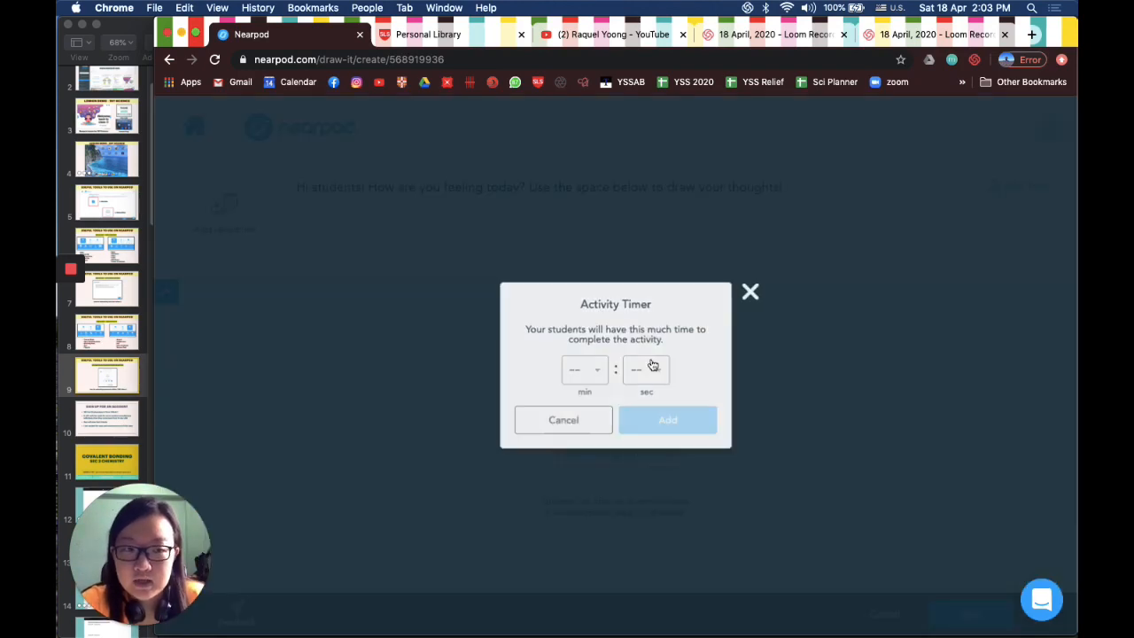
click(597, 378)
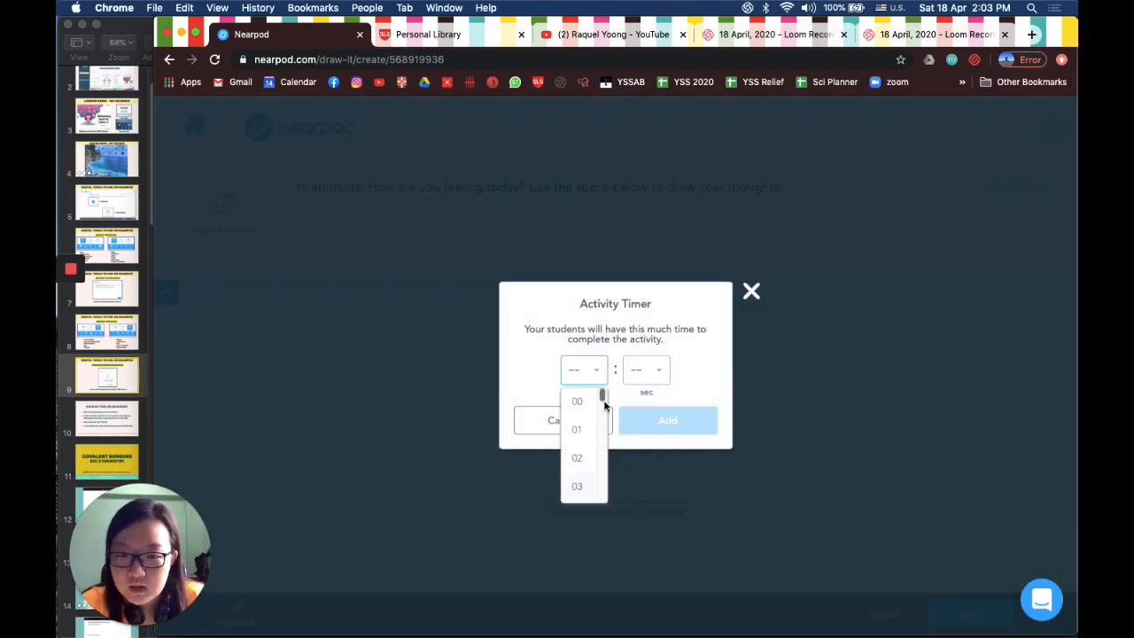
drag(604, 400, 596, 412)
click(575, 450)
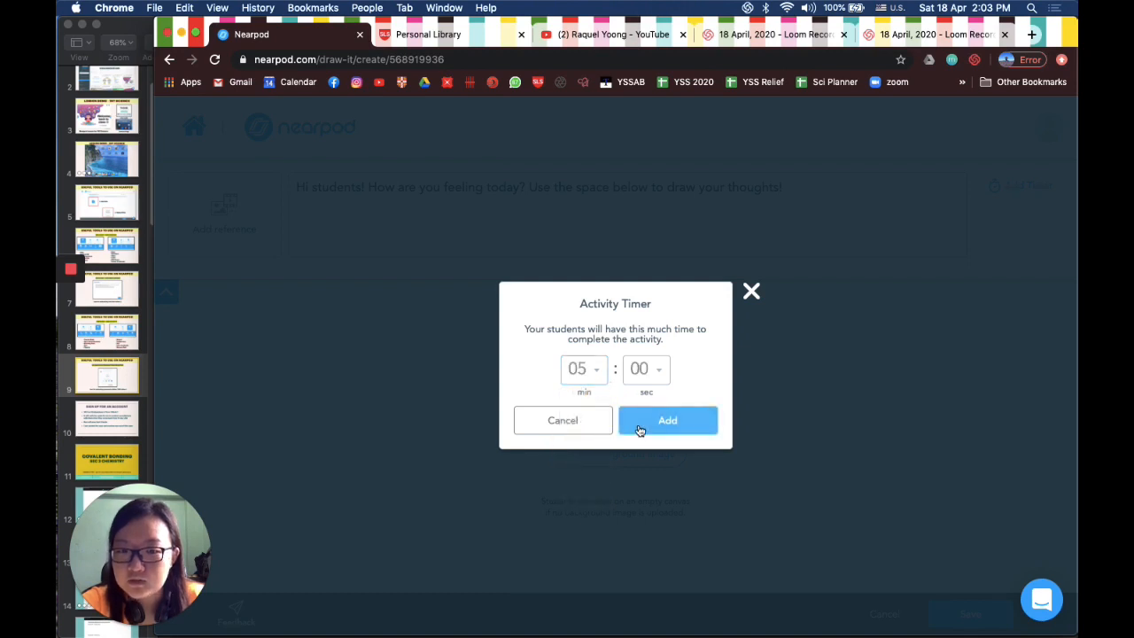
click(639, 430)
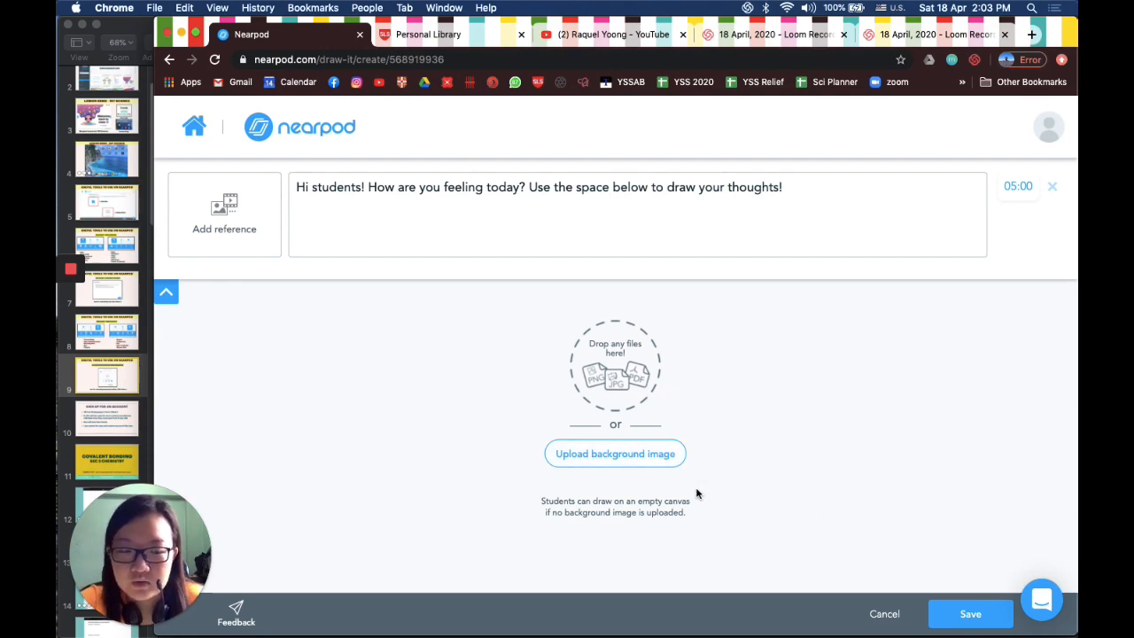
click(956, 613)
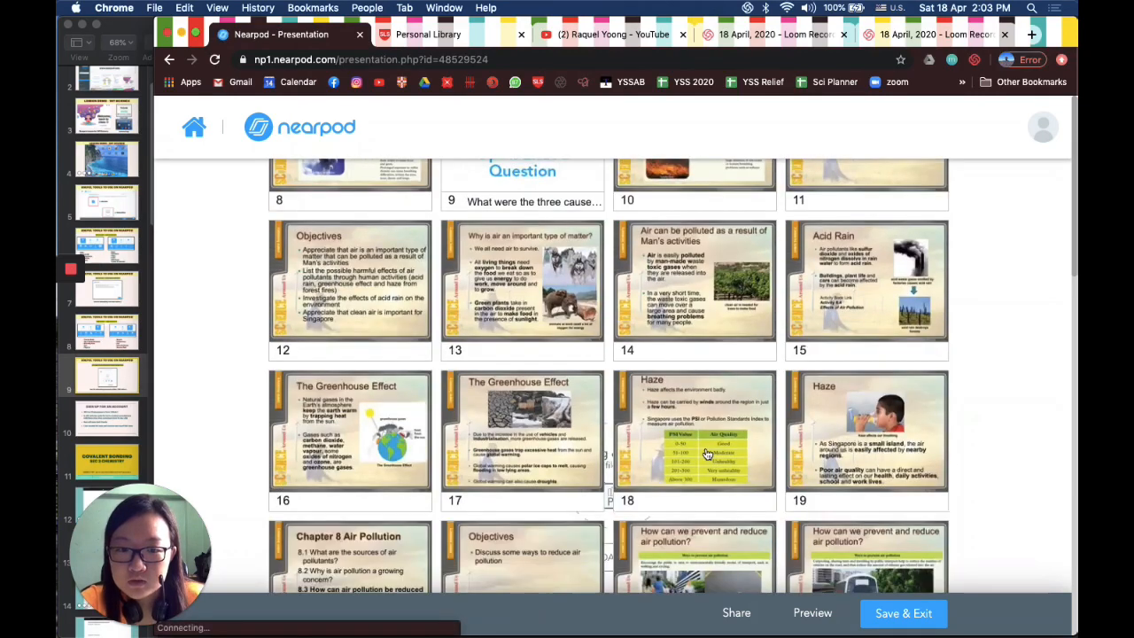
- Move the Draw It activity from the end of the lesson to position 2, directly after the "Welcome back to class" slide
scroll(561, 354, up, 1)
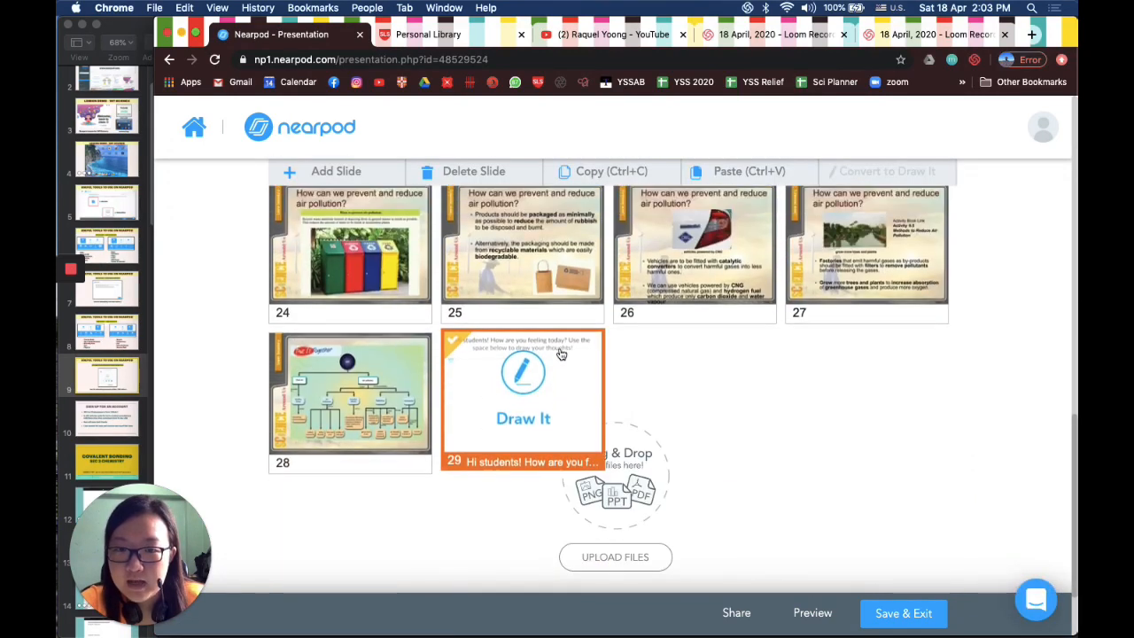
mouse_move(458, 239)
mouse_down()
mouse_move(452, 224)
mouse_move(461, 232)
mouse_up()
scroll(550, 337, up, 3)
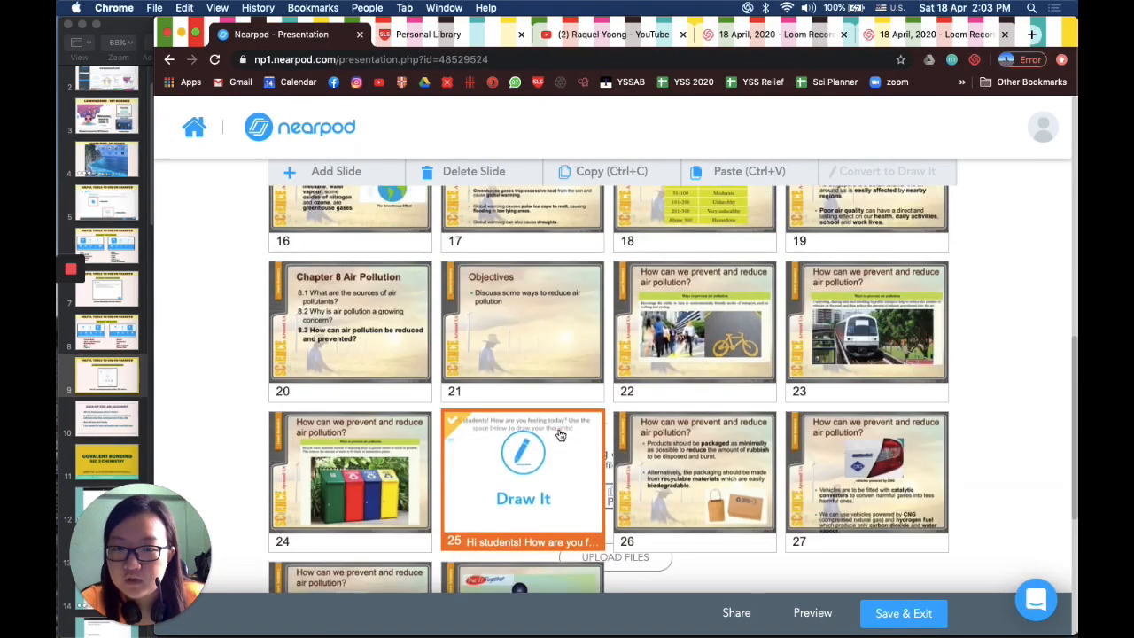
mouse_move(559, 430)
mouse_down()
mouse_move(514, 241)
mouse_move(535, 253)
mouse_up()
scroll(554, 279, up, 5)
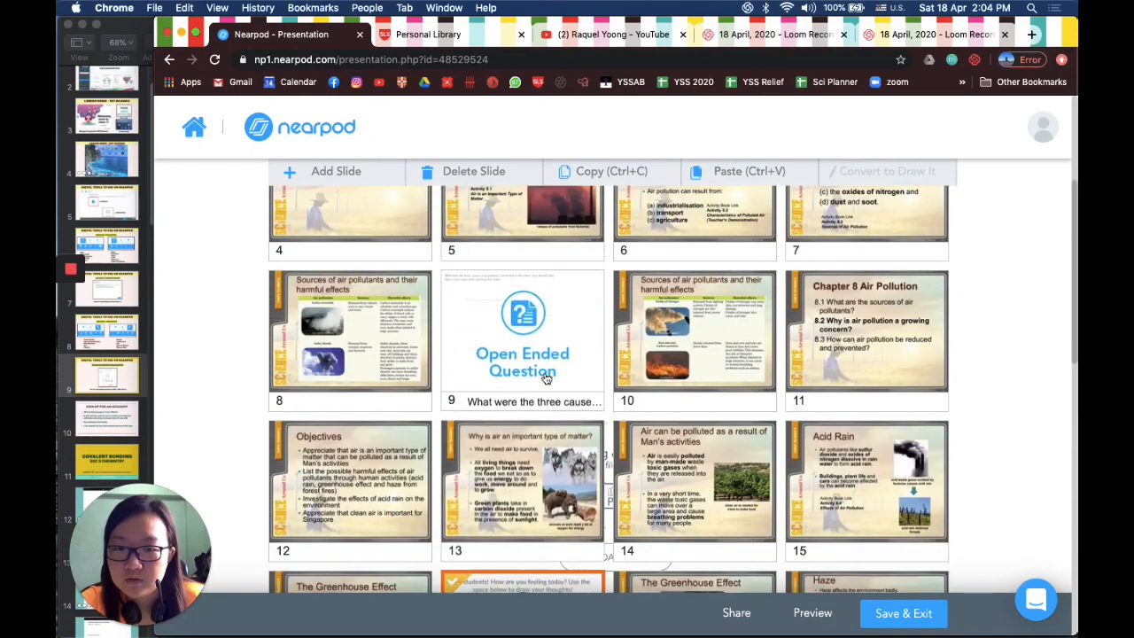
scroll(545, 381, down, 1)
mouse_move(548, 559)
mouse_down()
mouse_move(721, 222)
mouse_move(722, 251)
mouse_up()
scroll(723, 252, up, 3)
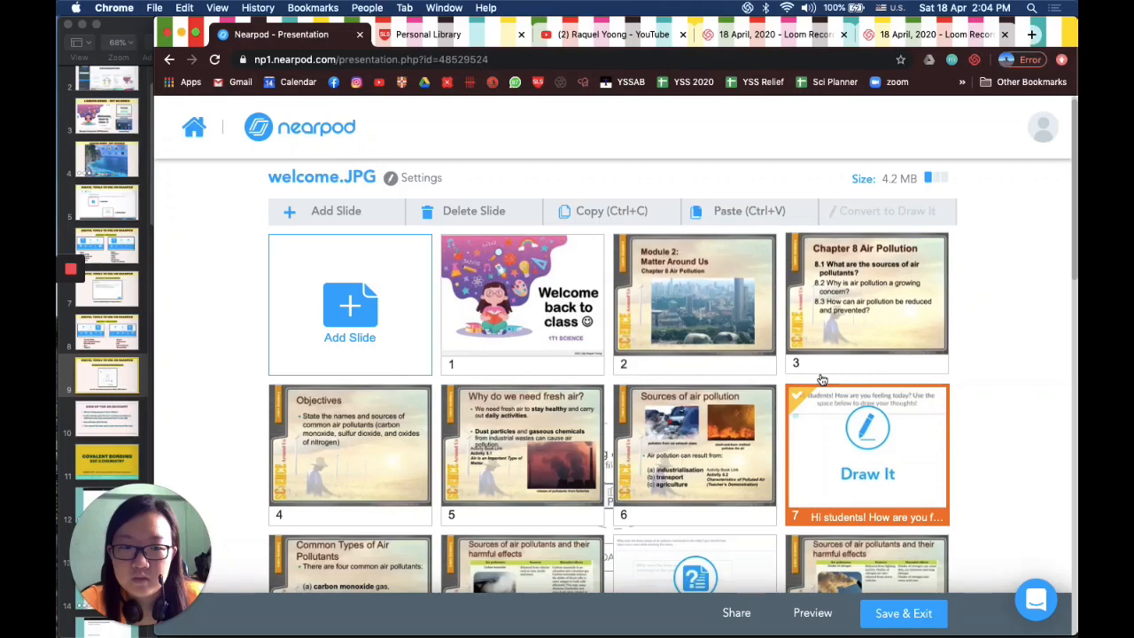
mouse_move(822, 379)
mouse_down()
mouse_move(629, 232)
mouse_move(620, 266)
mouse_up()
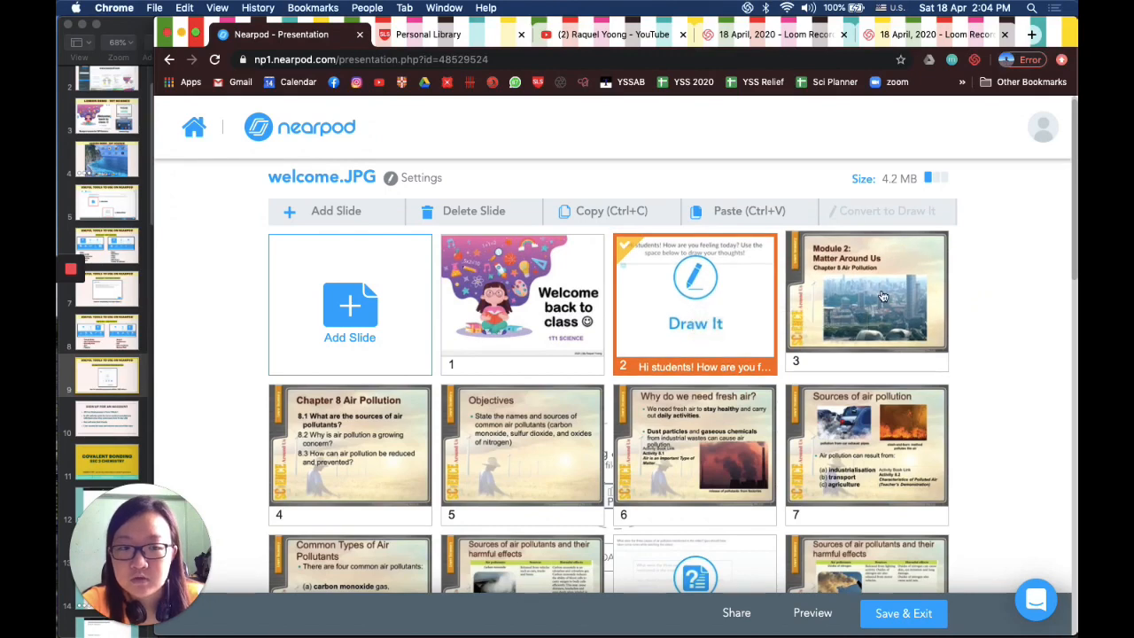
- Create a Time to Climb activity with the first question "What are the four national taps of Singapore?"
click(374, 341)
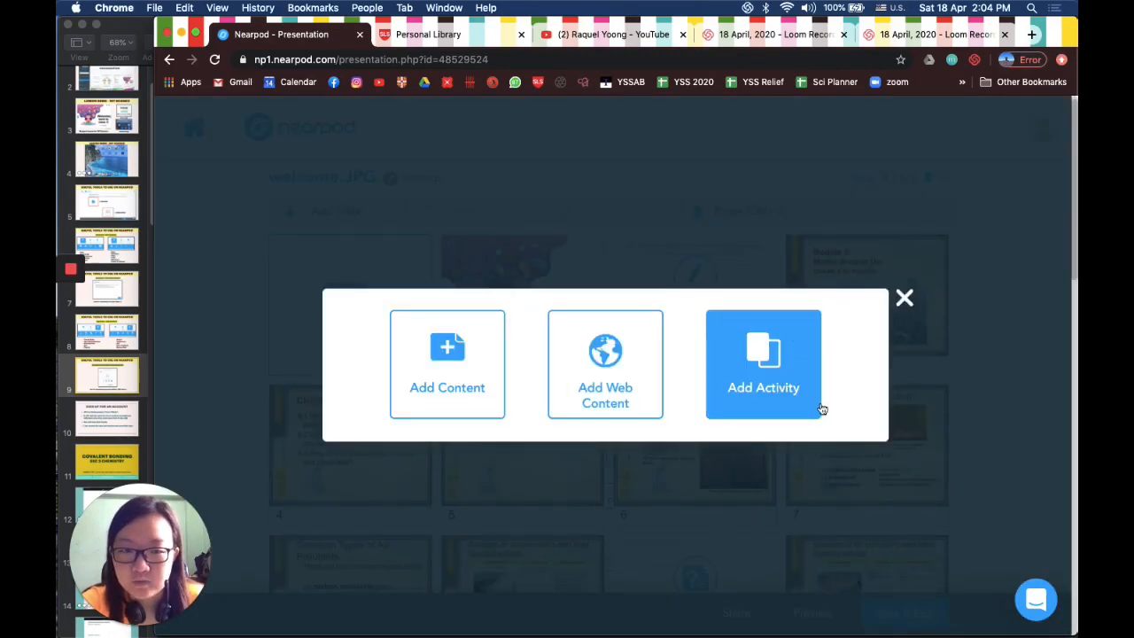
click(752, 376)
click(386, 437)
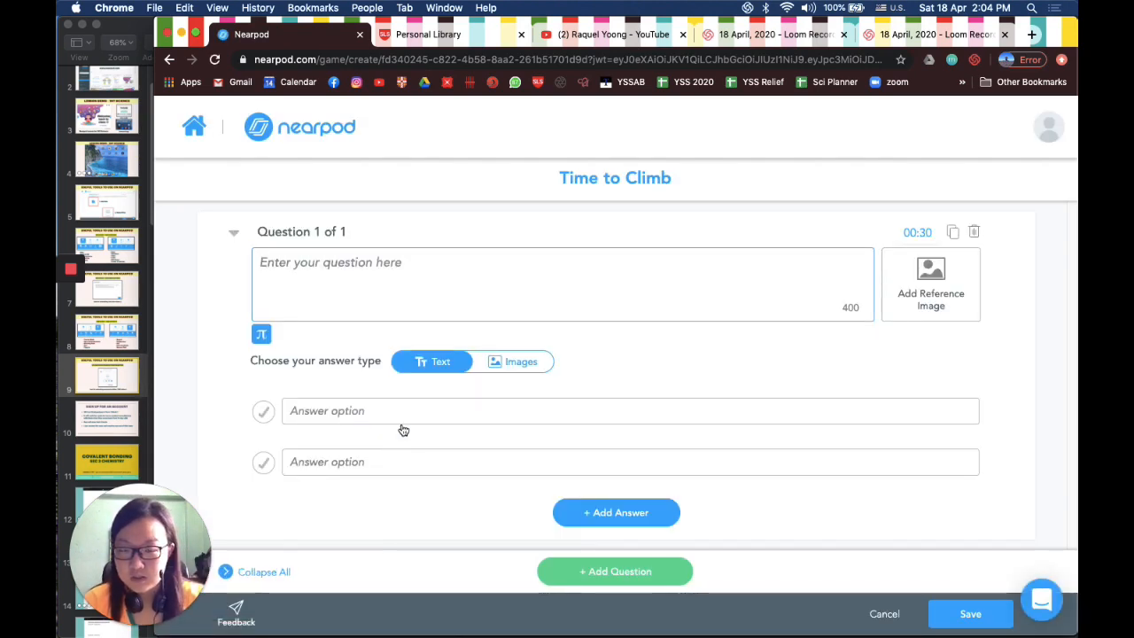
click(496, 277)
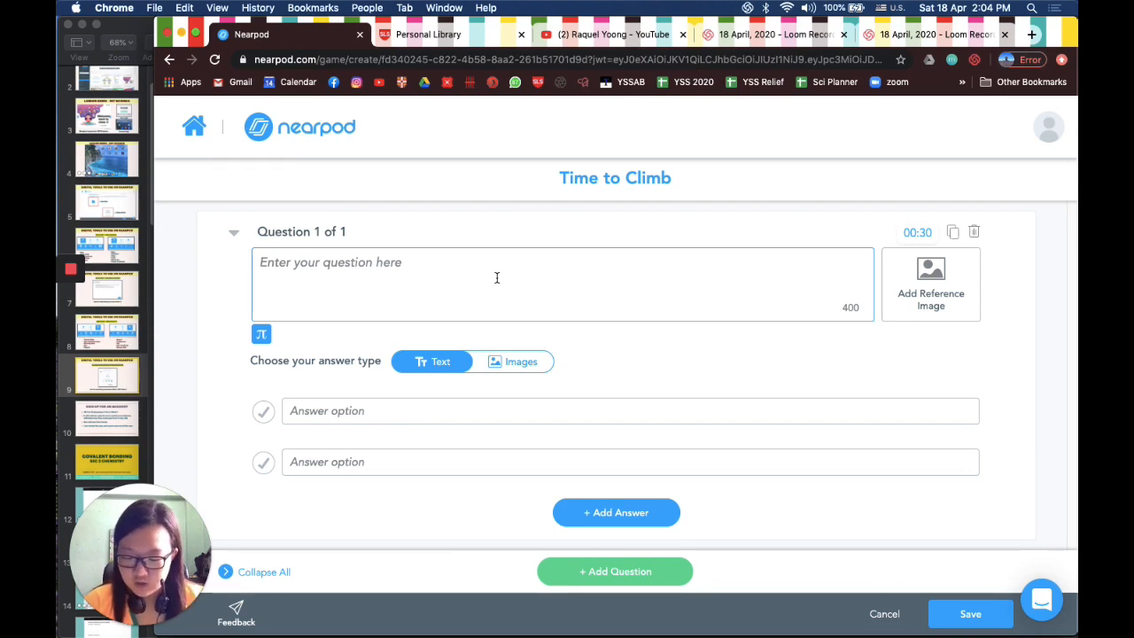
click(496, 278)
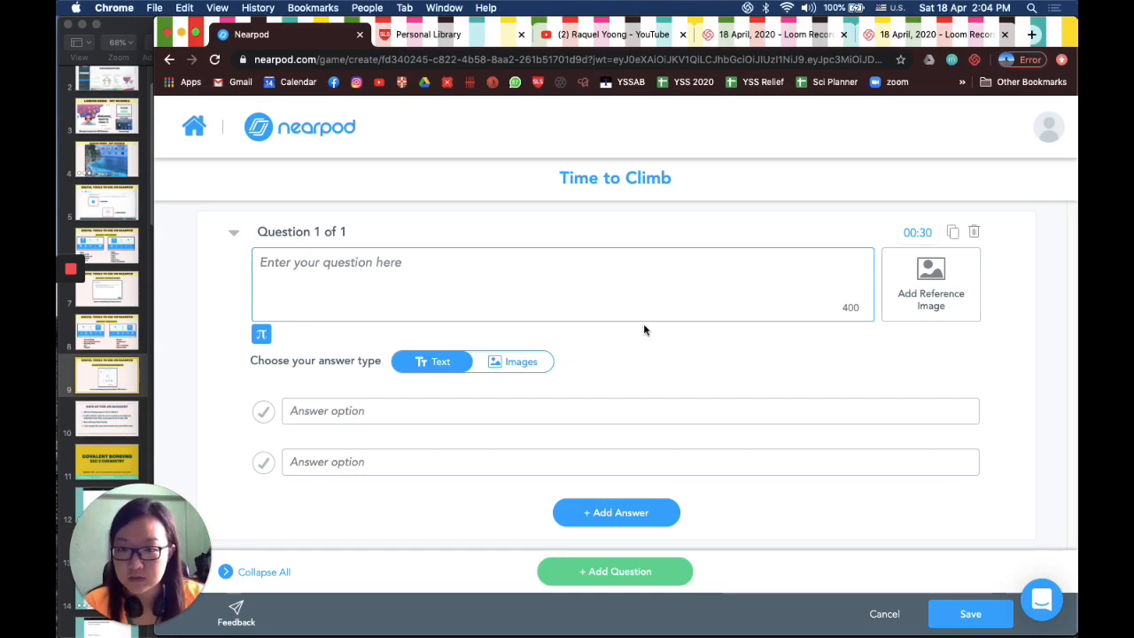
click(862, 353)
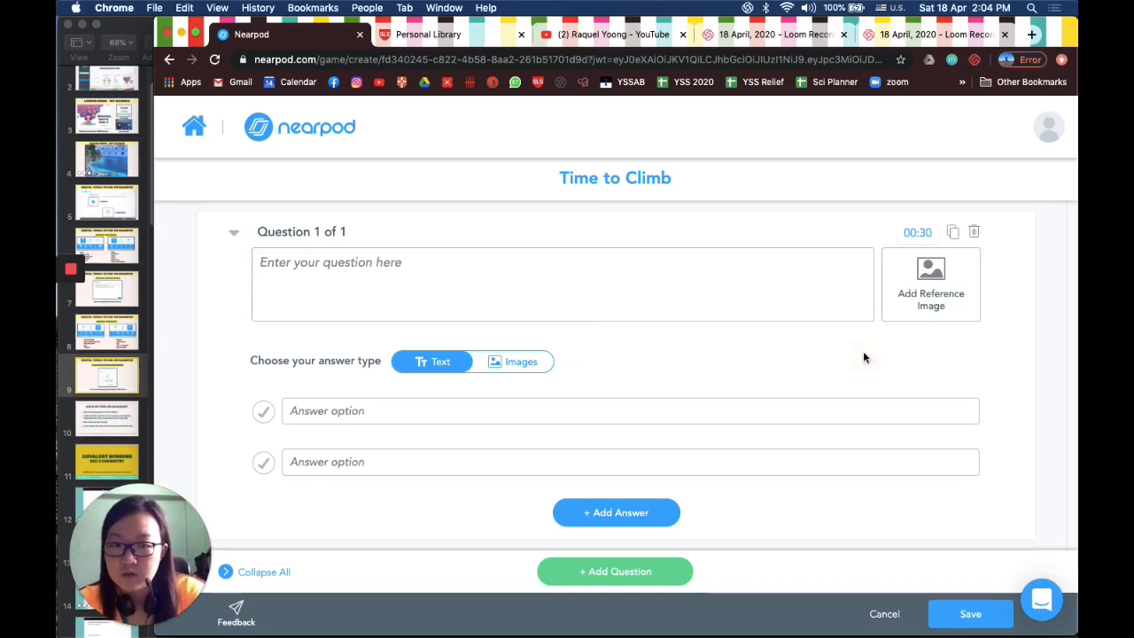
click(813, 256)
text(What are the four national)
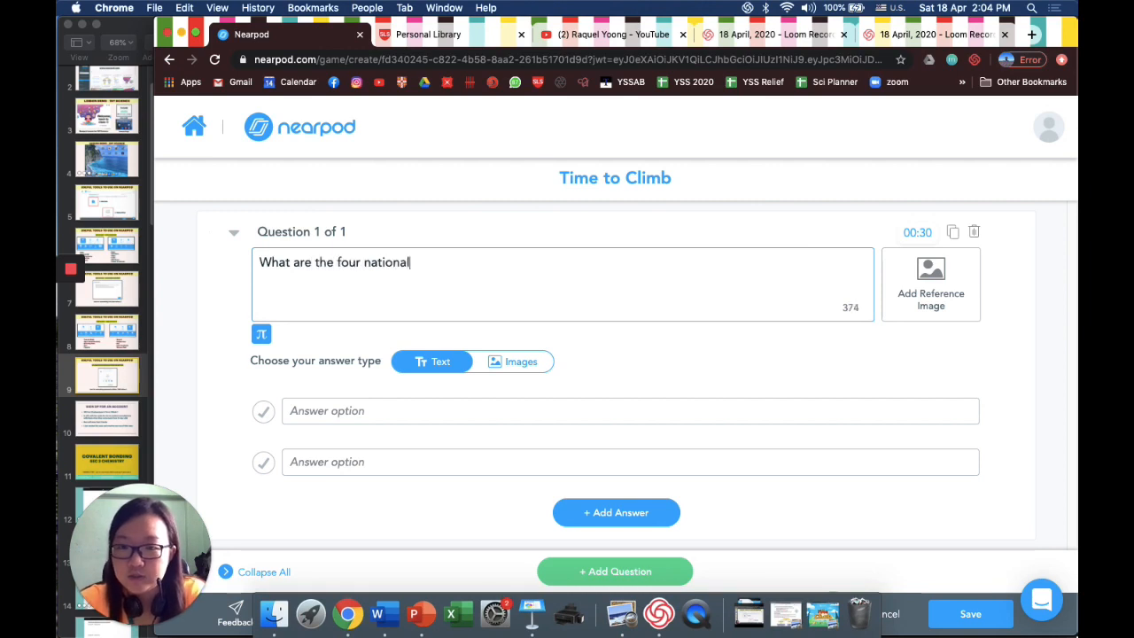
text( taps of Singapore)
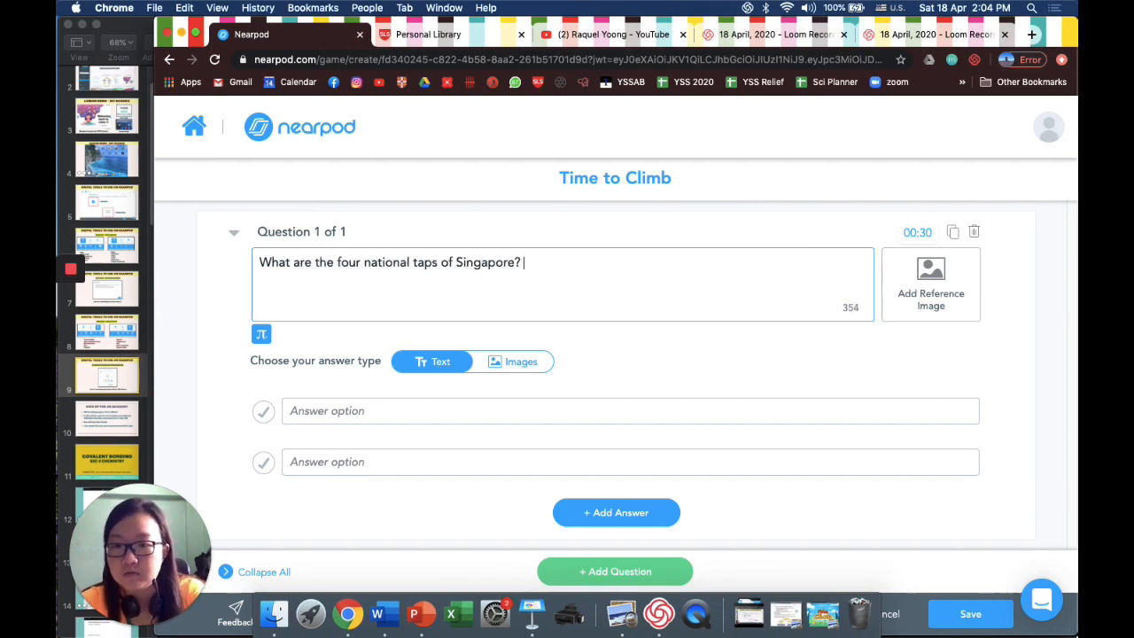
text(?)
- Enter "Local water catchment areas" and "NEWater" as the first two text answers of the question
click(419, 410)
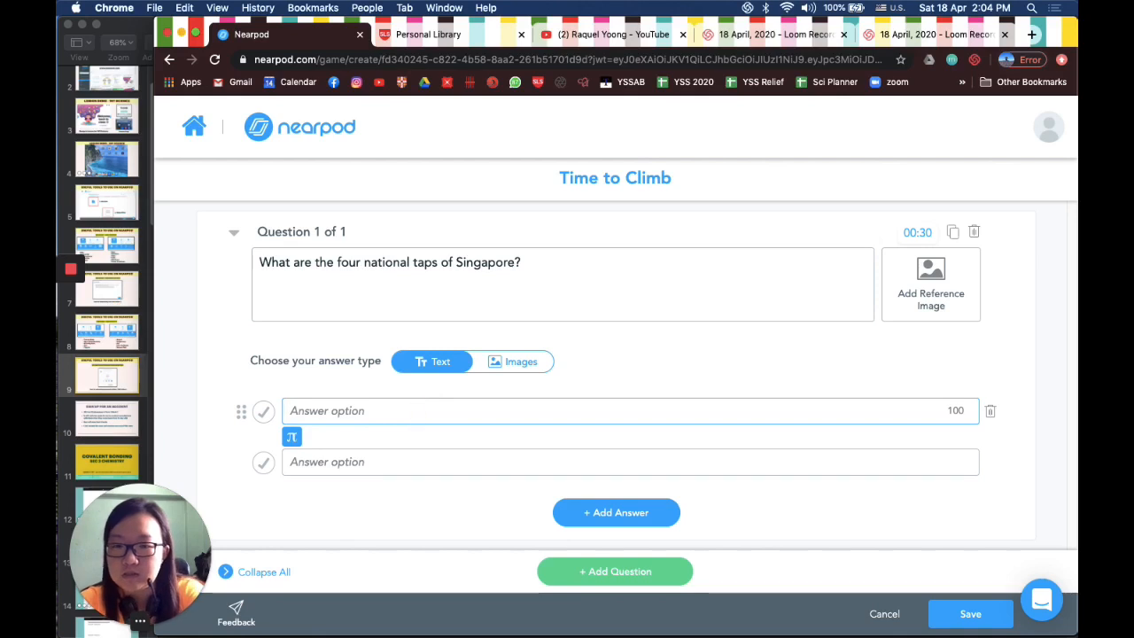
text(Local water catchme)
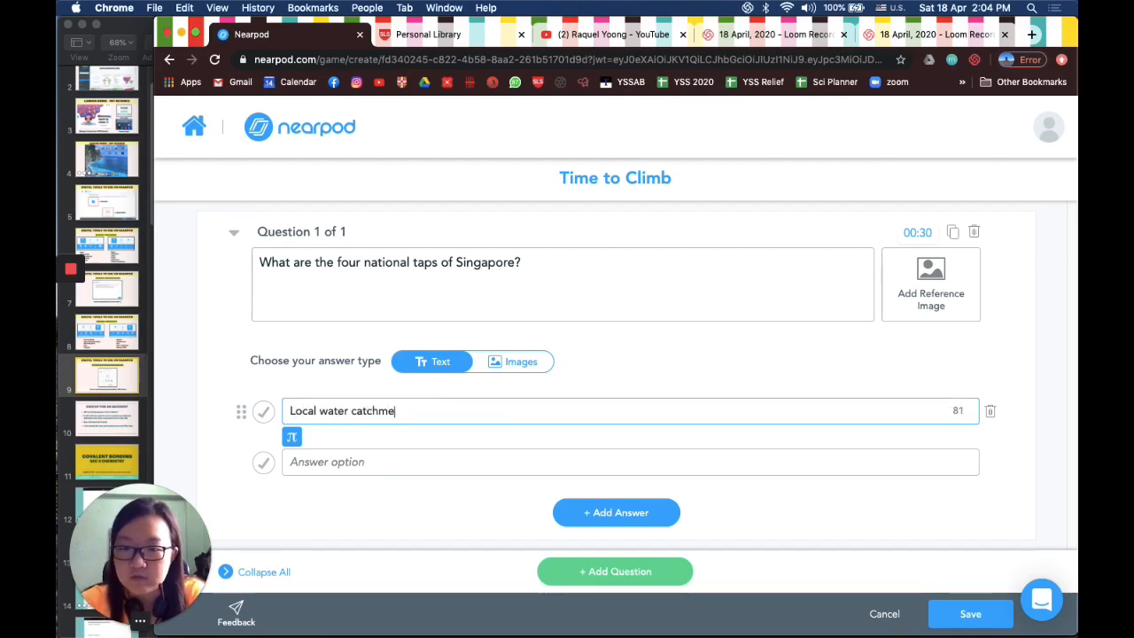
text(nt areas)
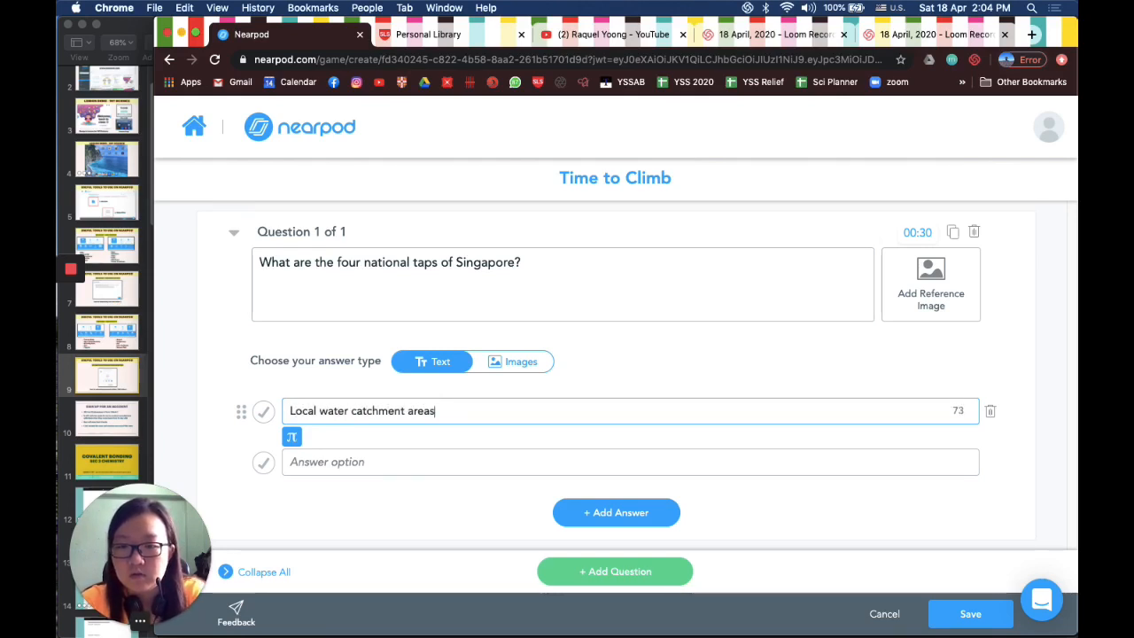
click(413, 472)
text(NEWater)
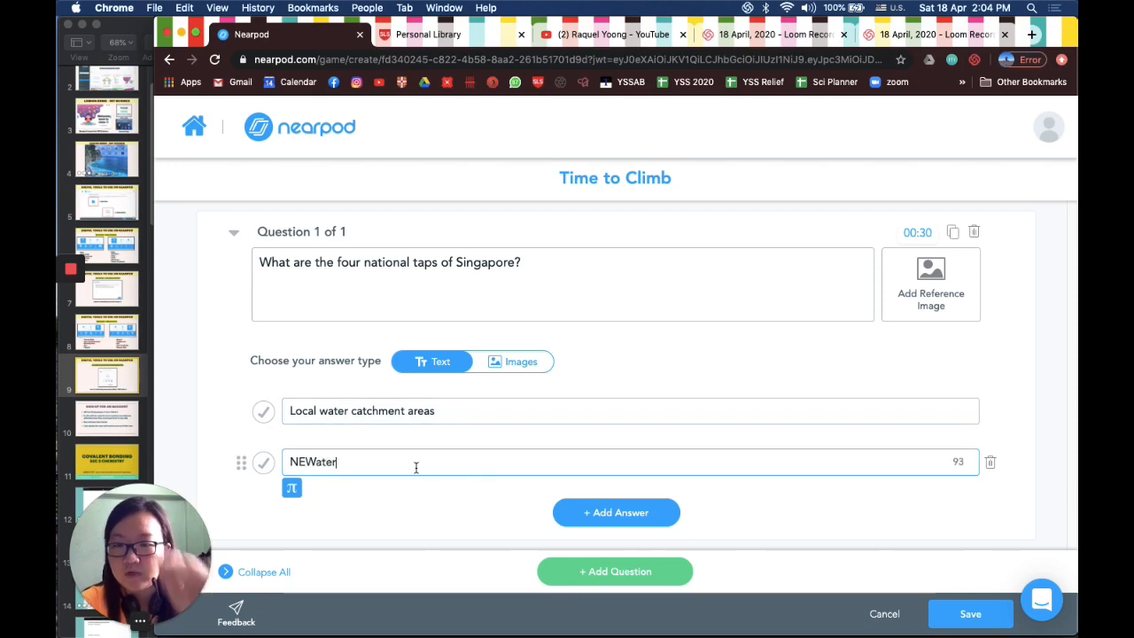
- Add "Desalinated Water" and "Imported Water from Malaysia" as the third and fourth answers, and mark "NEWater" as correct
click(631, 514)
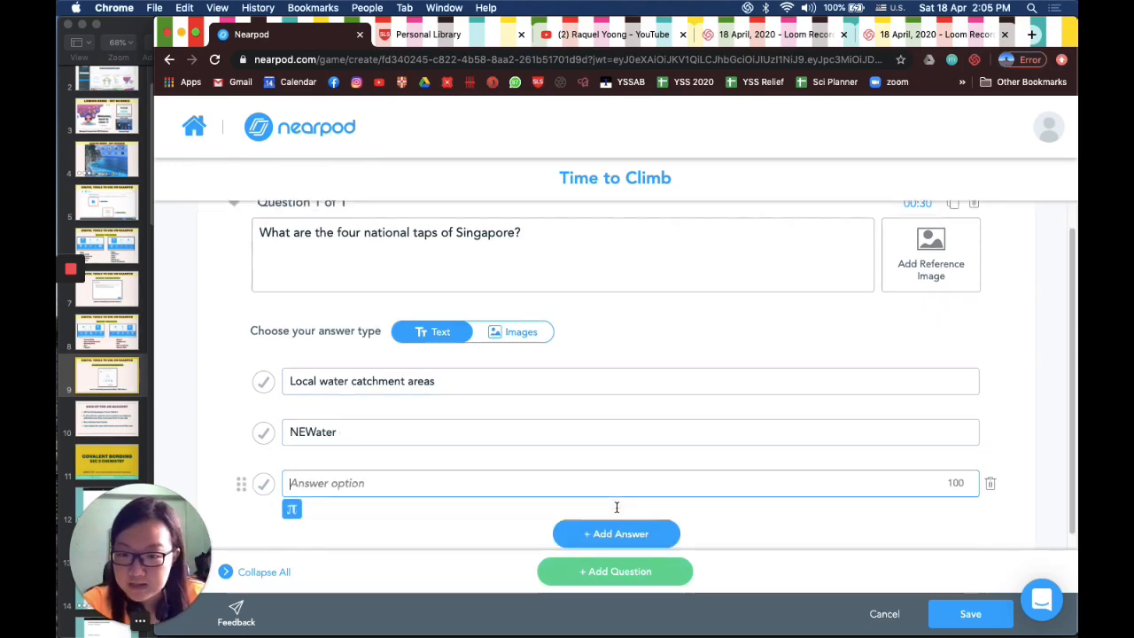
click(634, 535)
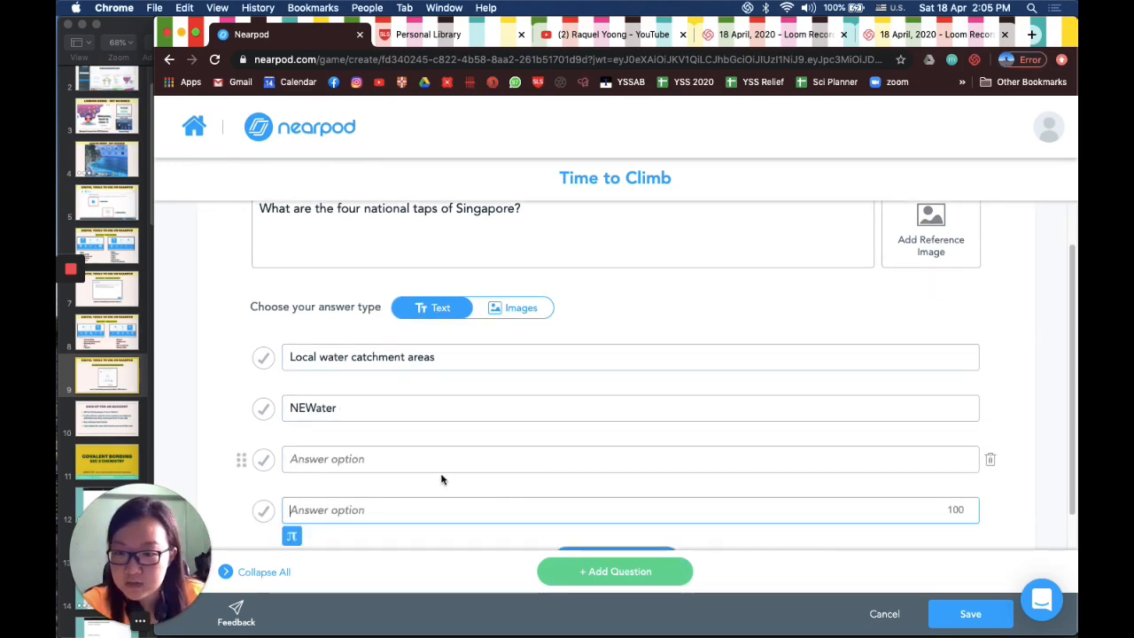
click(443, 459)
text(Desalinati)
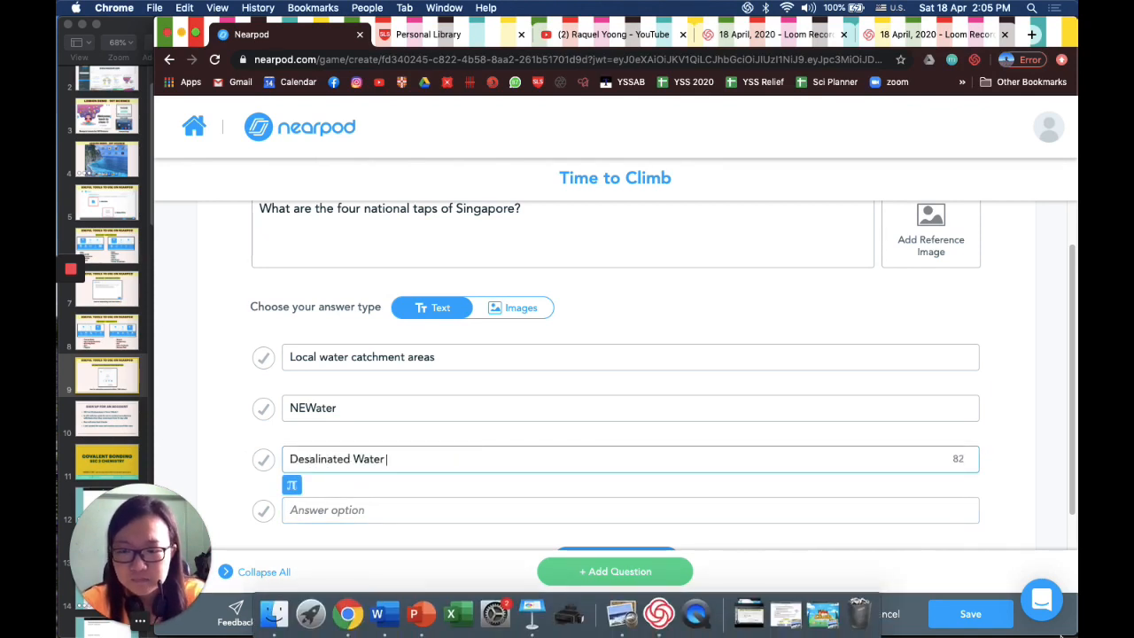
click(787, 516)
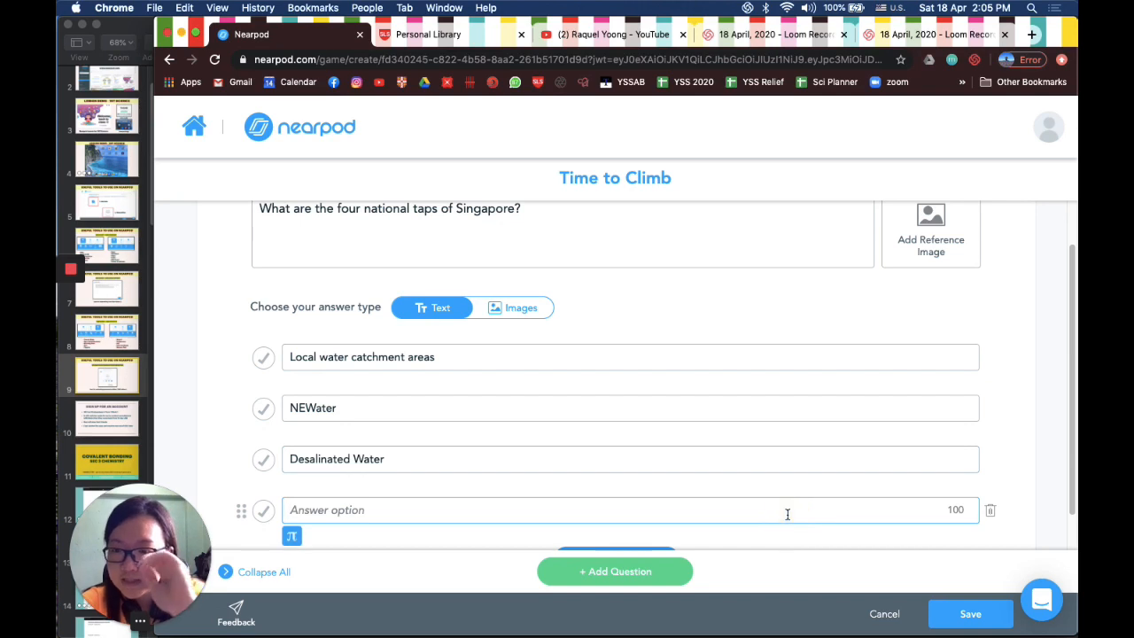
text(I)
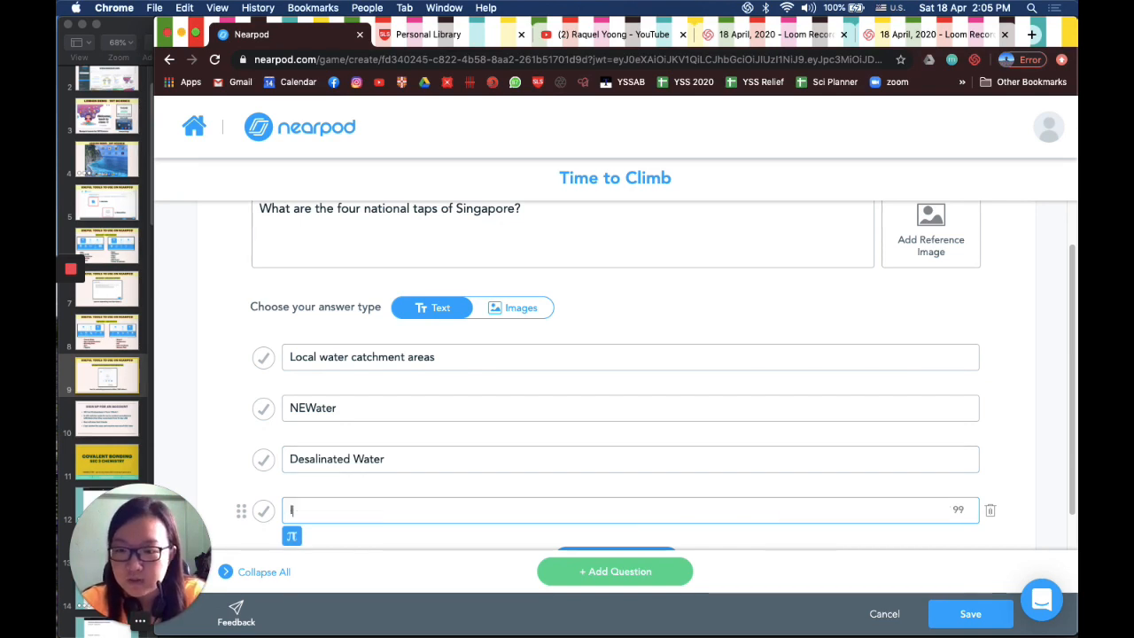
text(mportad Wat)
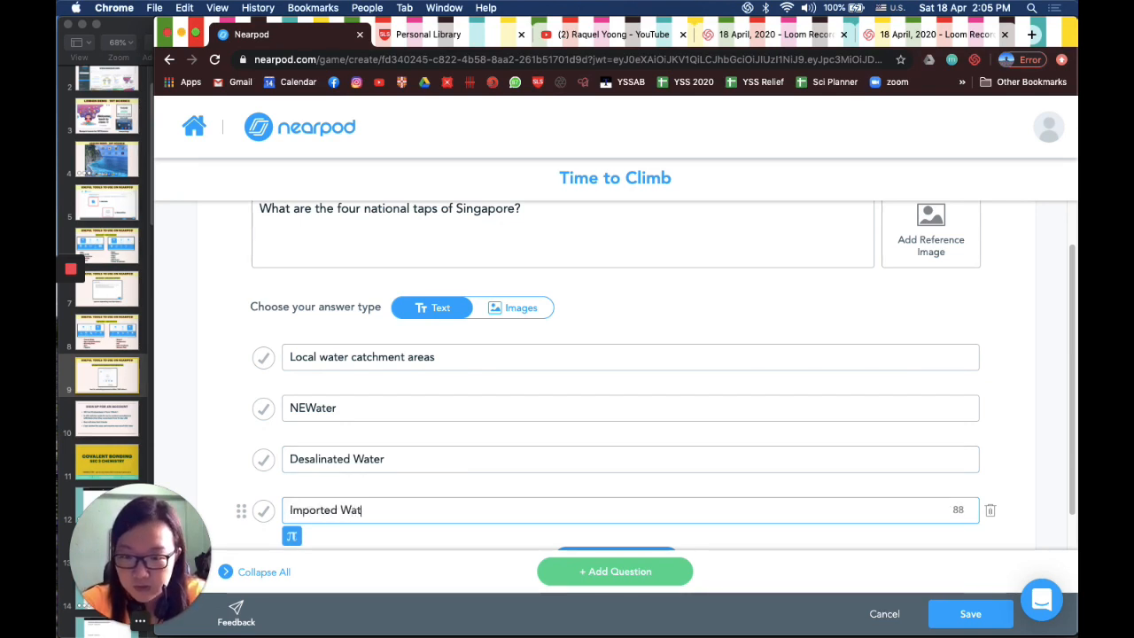
text(er from Malaysia)
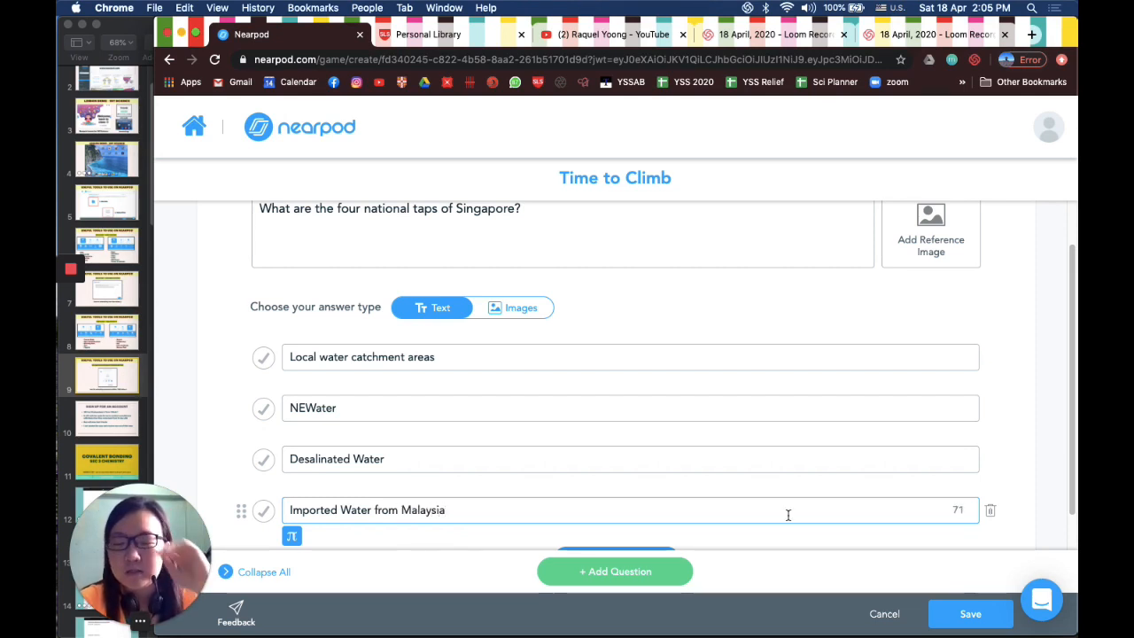
click(263, 407)
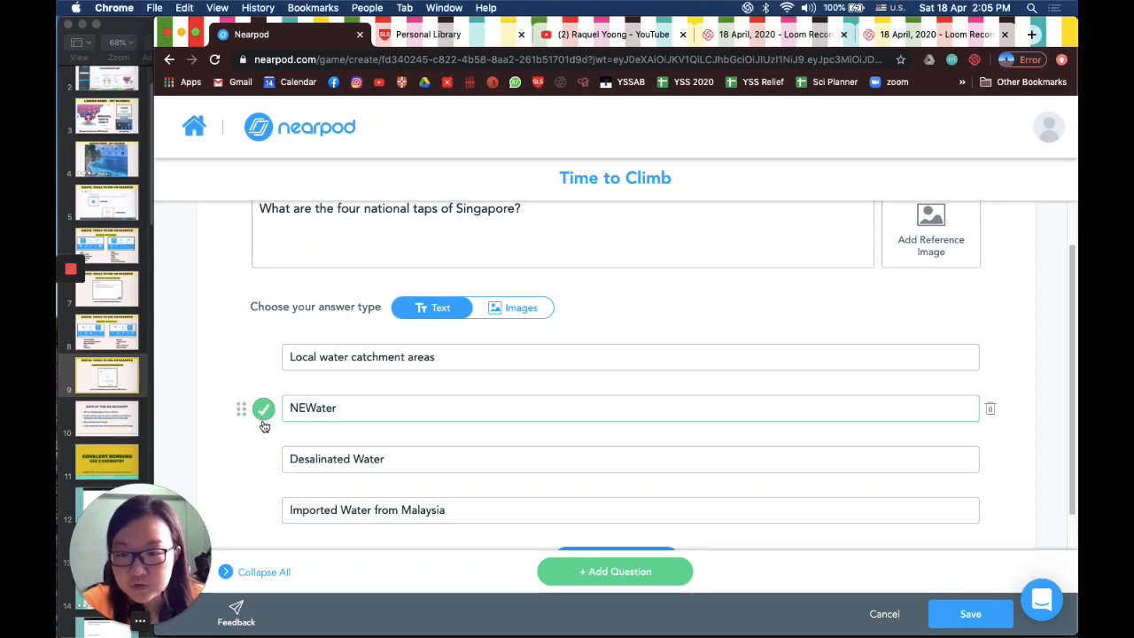
mouse_move(241, 408)
mouse_down()
mouse_move(246, 387)
mouse_move(248, 431)
mouse_move(252, 420)
mouse_up()
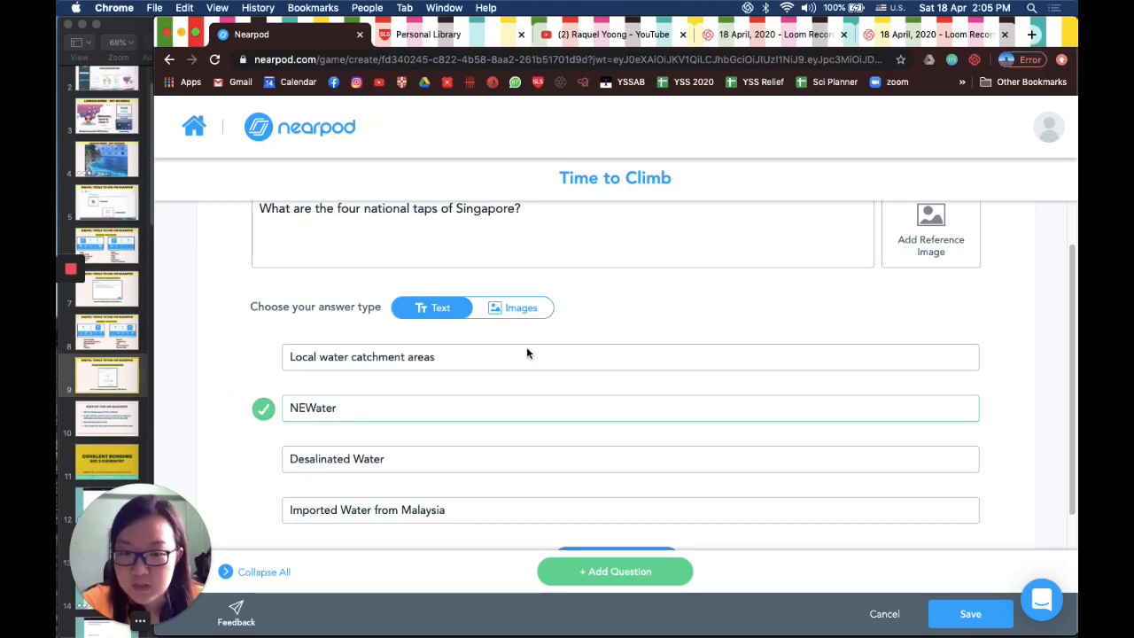
- Set the activity timer of the national taps question to 01:00
scroll(707, 488, down, 1)
scroll(708, 488, up, 3)
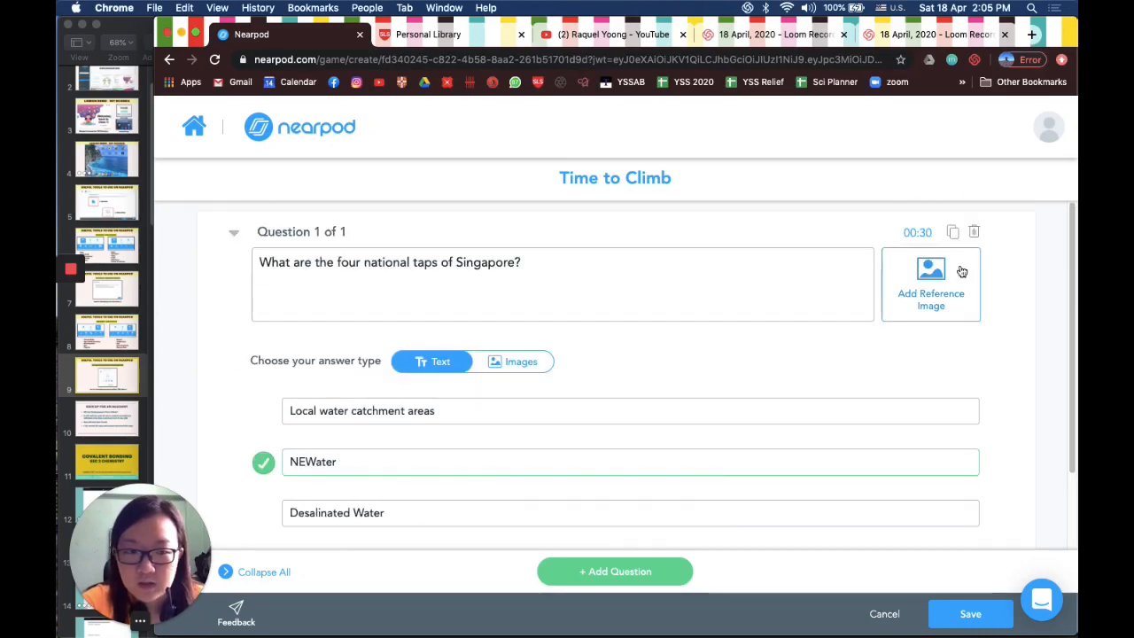
click(921, 233)
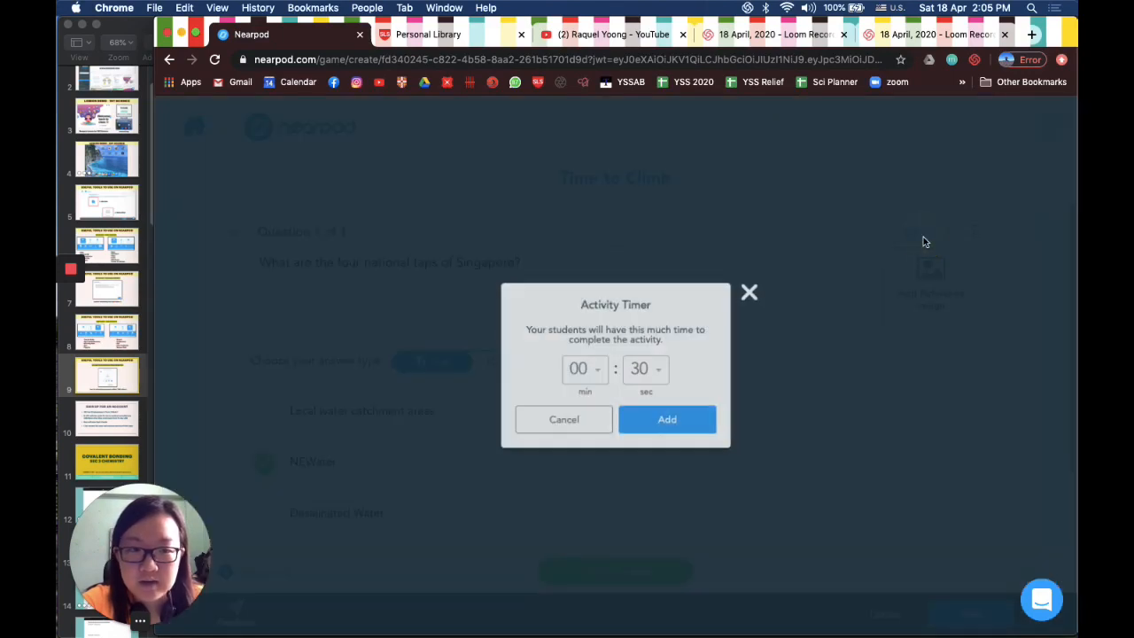
click(600, 373)
click(586, 432)
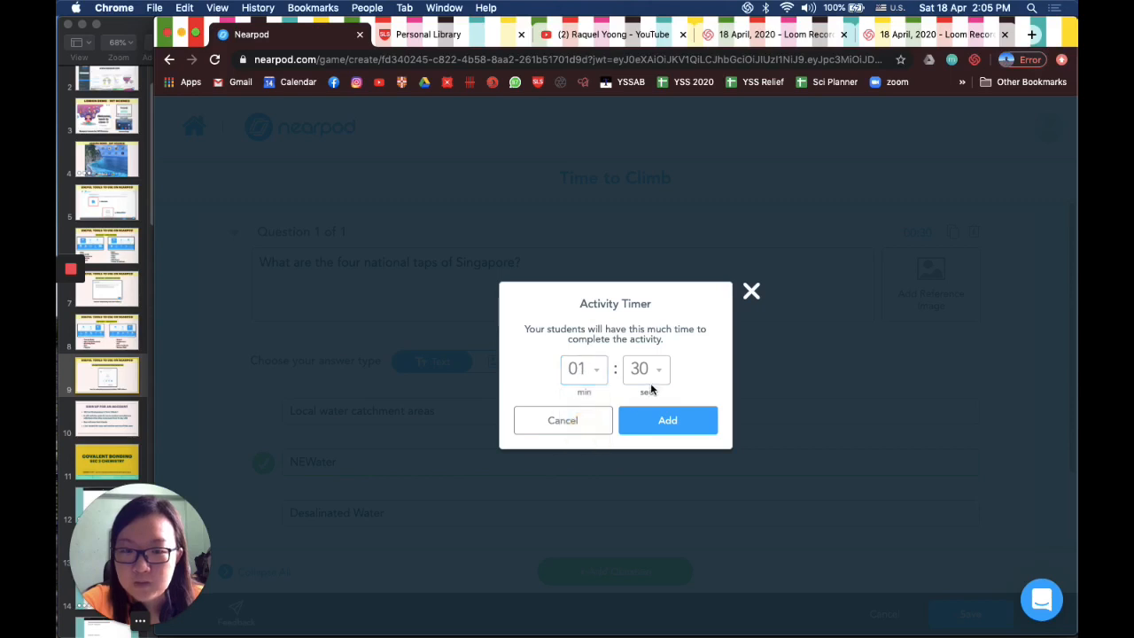
click(660, 378)
click(647, 401)
click(671, 425)
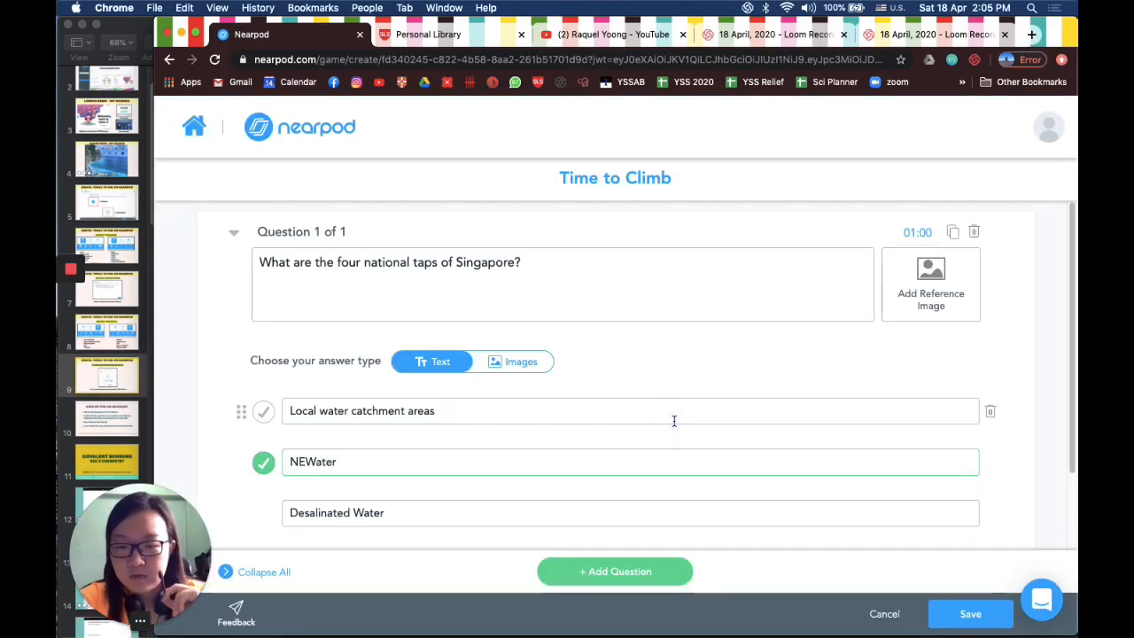
click(611, 567)
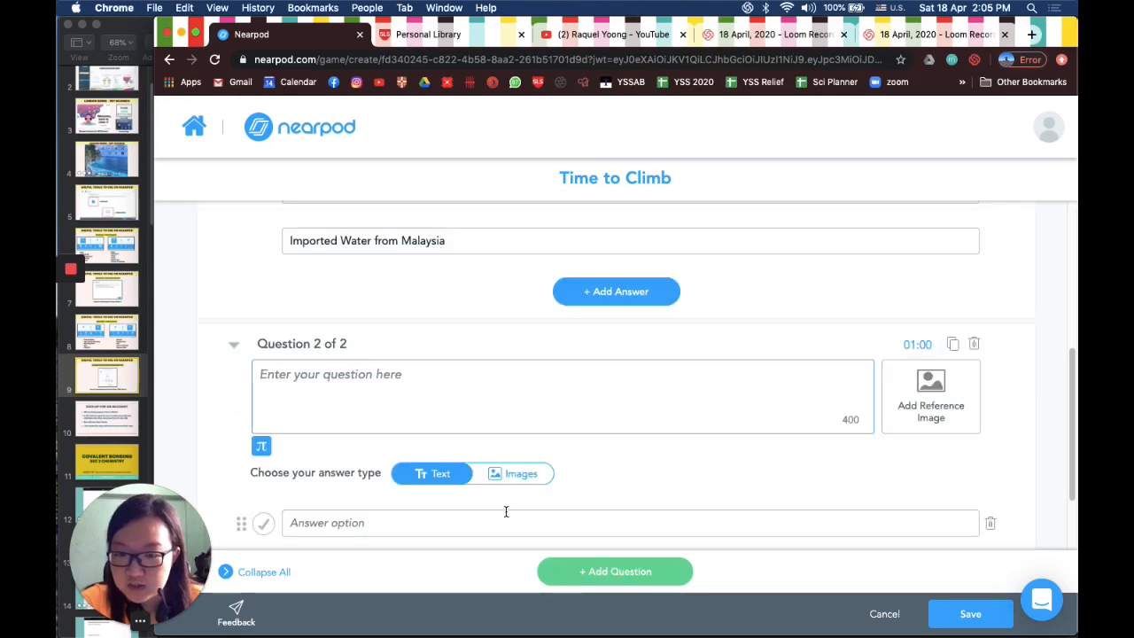
click(969, 613)
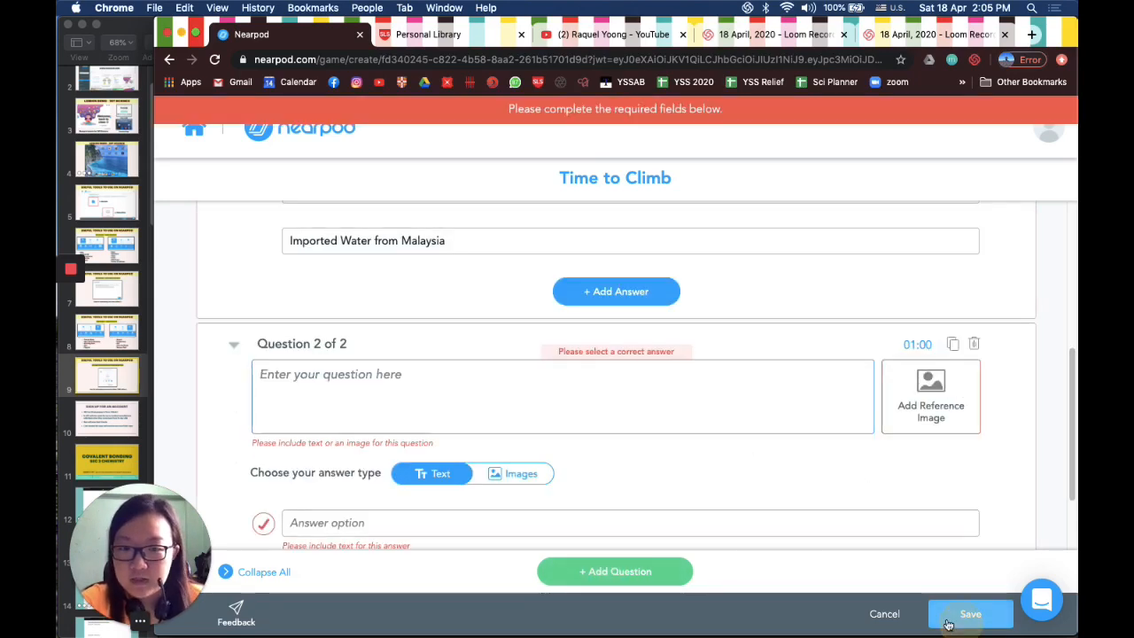
click(415, 407)
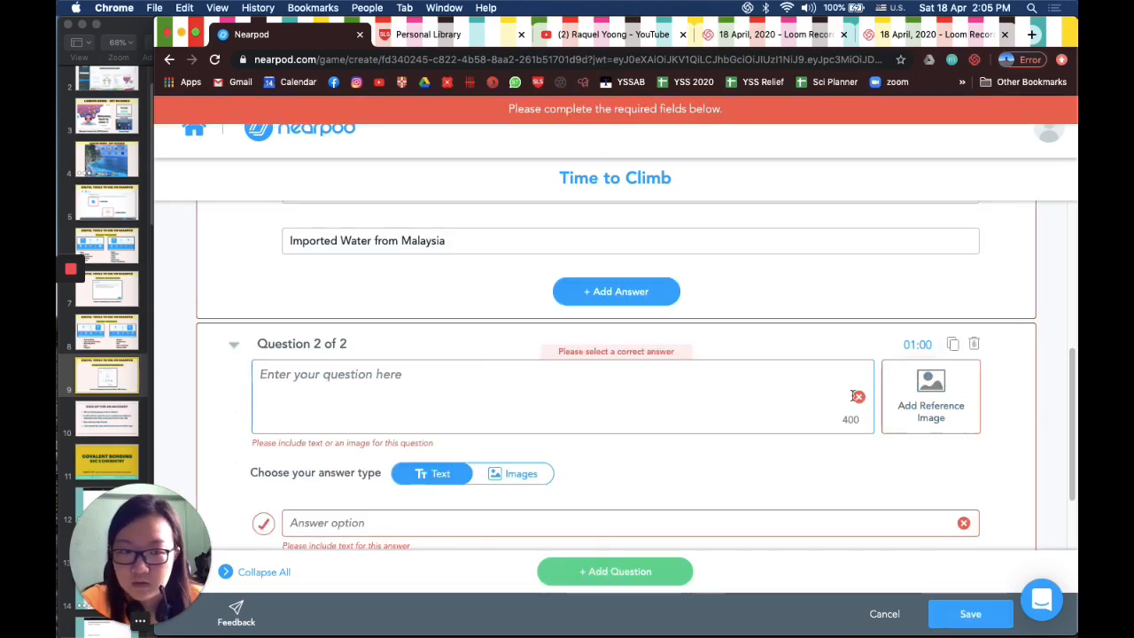
click(975, 345)
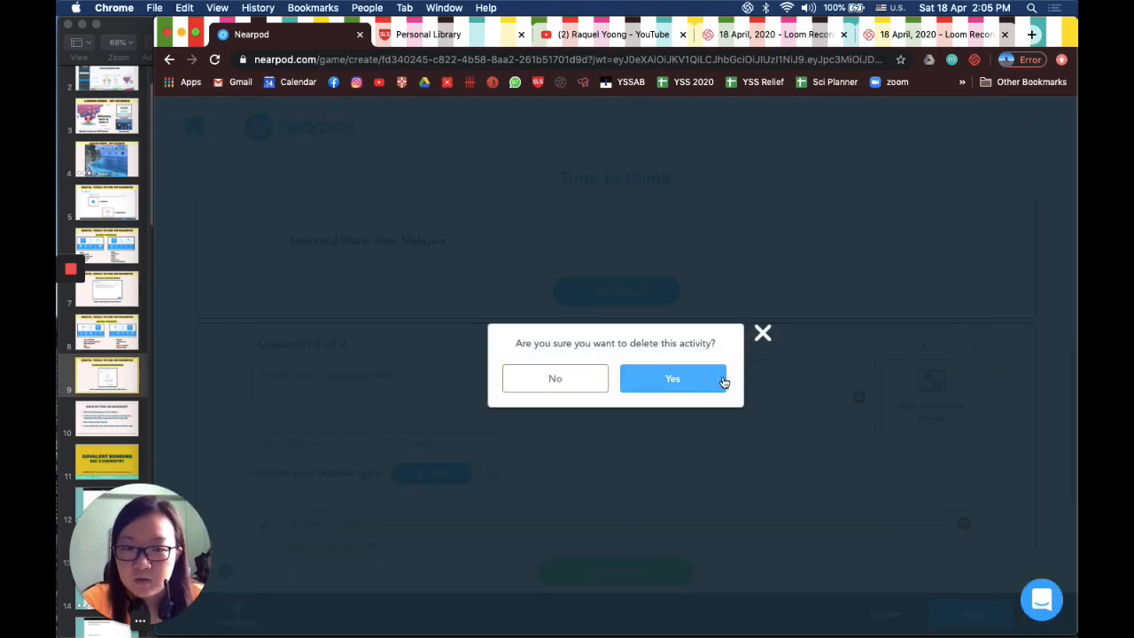
click(719, 381)
- Save the Time to Climb activity to the lesson and check its slide at the end of the slide list
scroll(637, 416, down, 2)
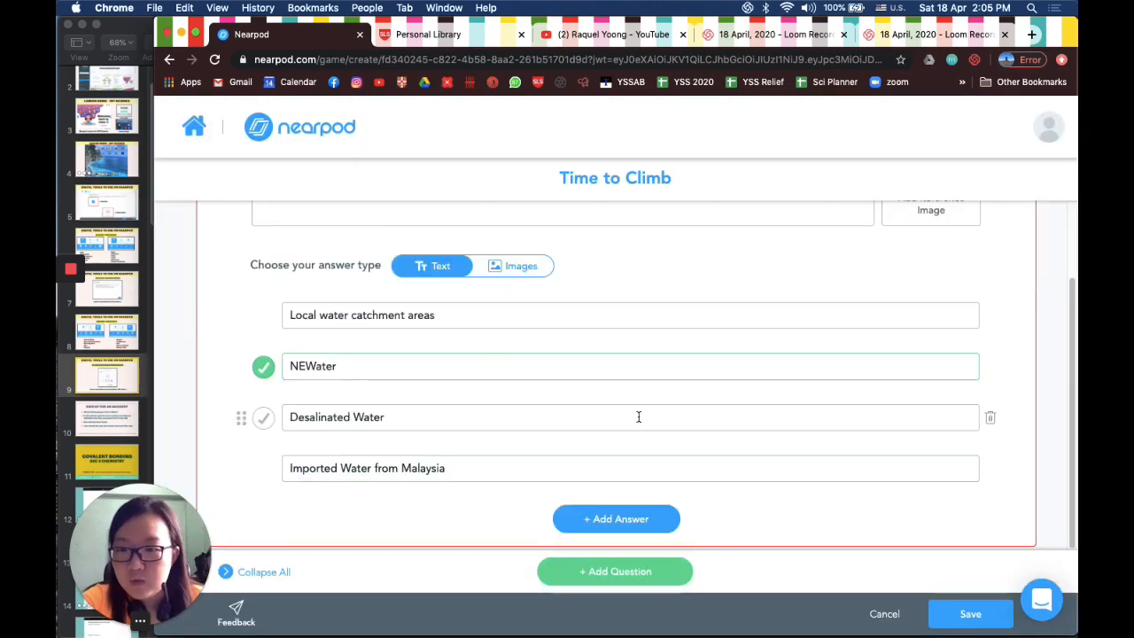
click(970, 620)
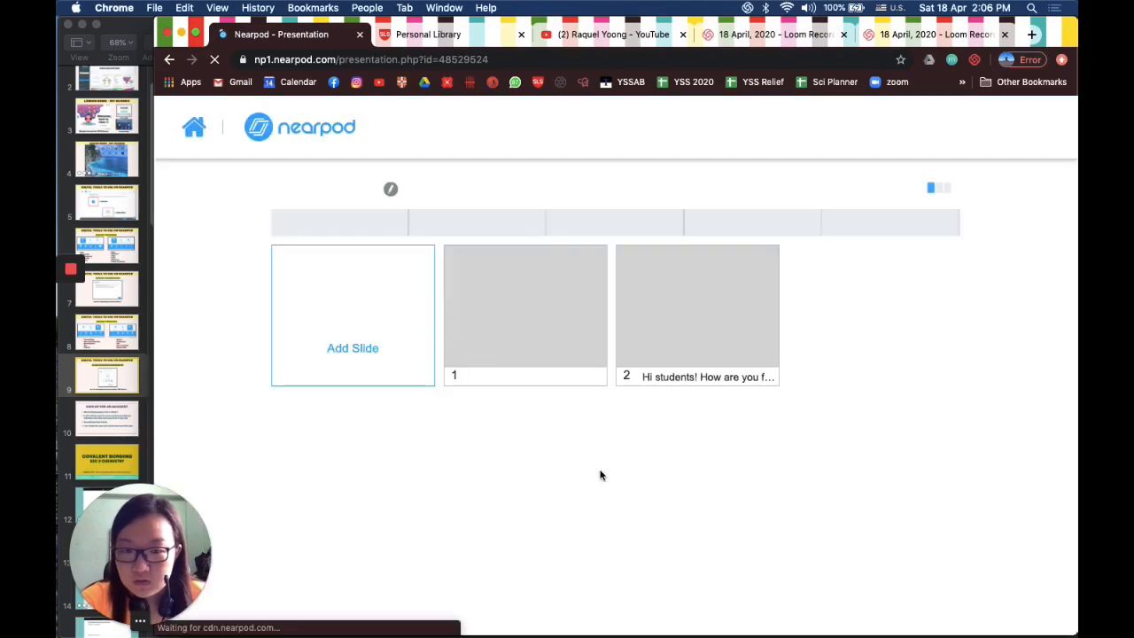
scroll(652, 496, down, 15)
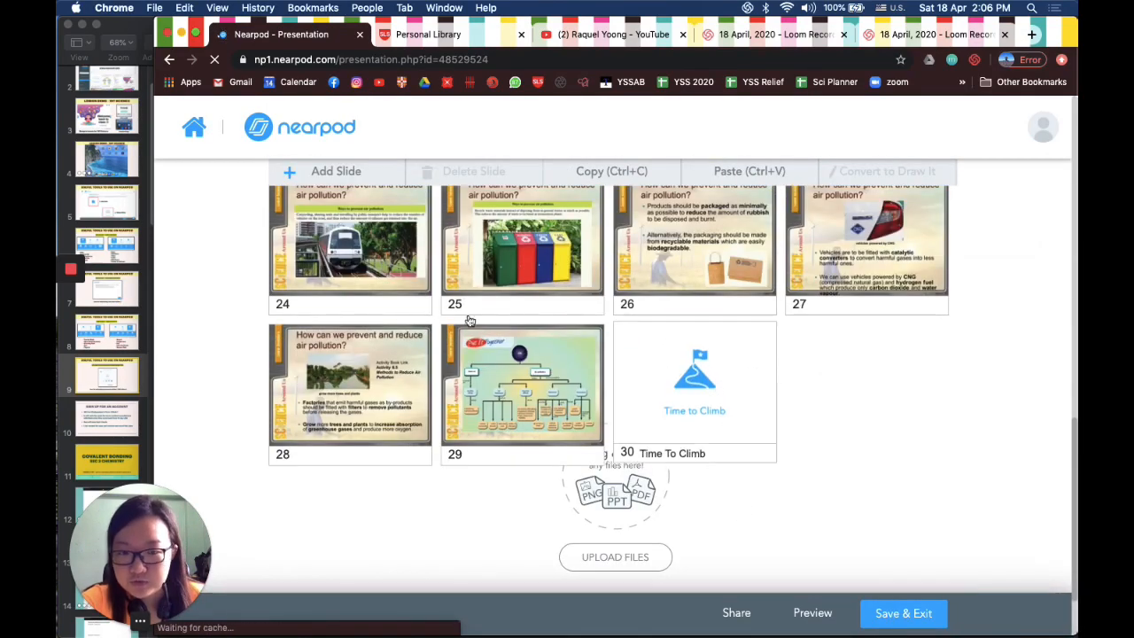
- Start a new web content slide for the lesson, ready for its website URL
scroll(652, 319, up, 10)
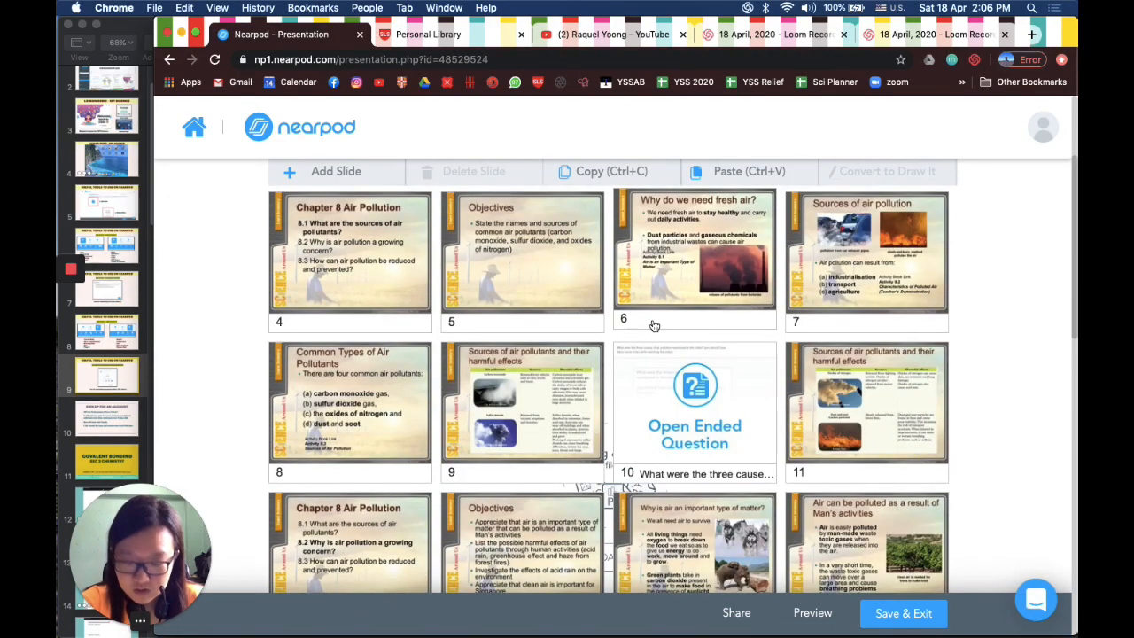
scroll(651, 325, up, 5)
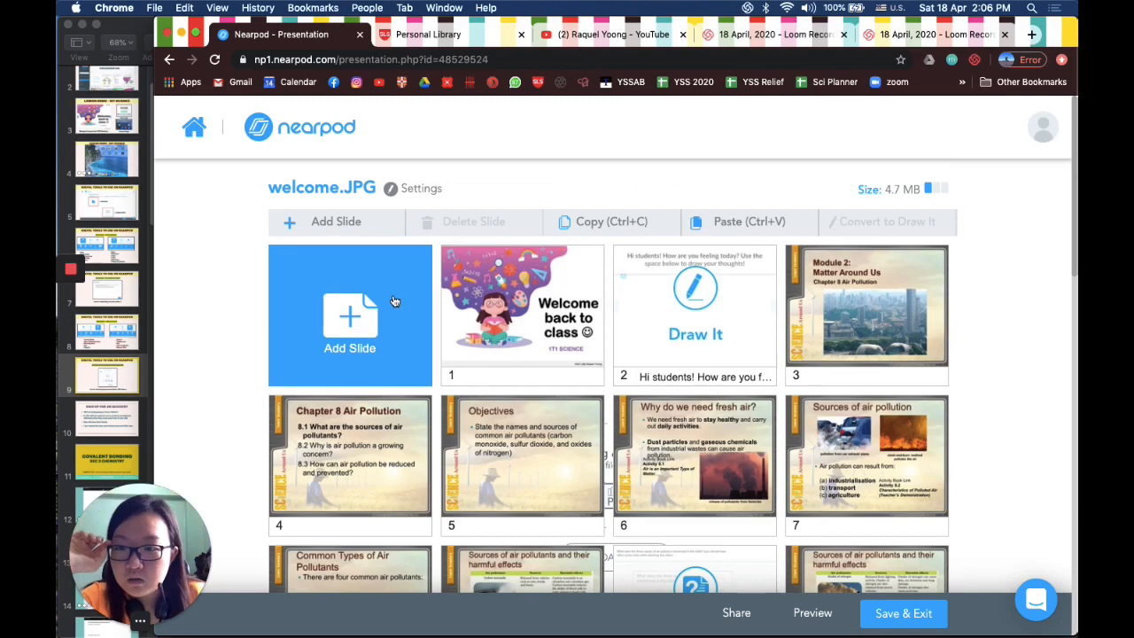
click(395, 302)
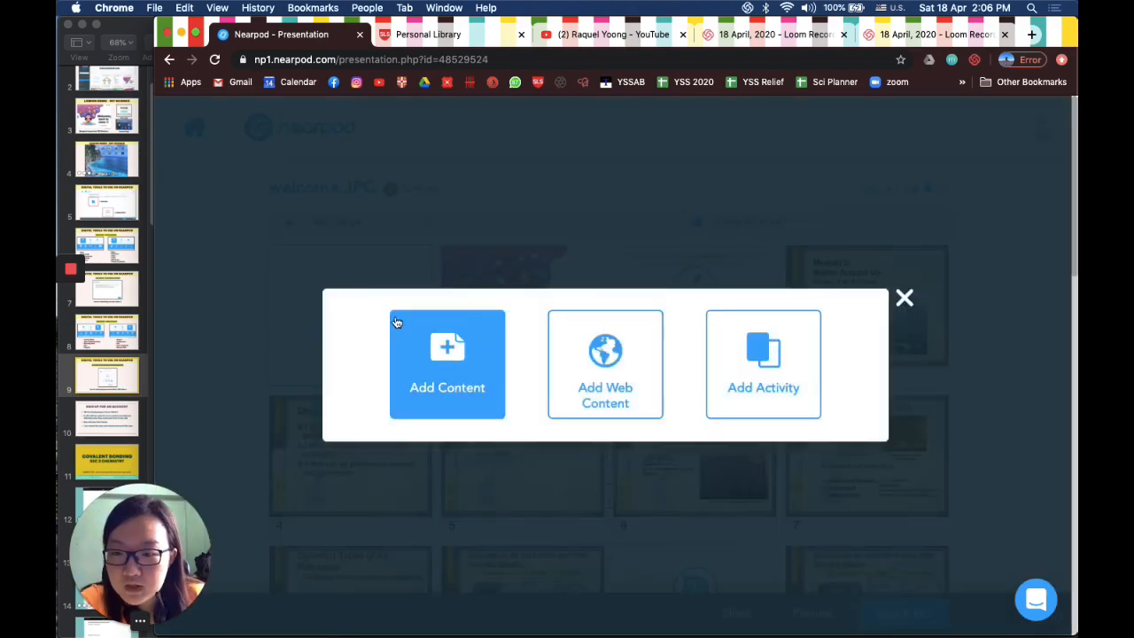
click(636, 376)
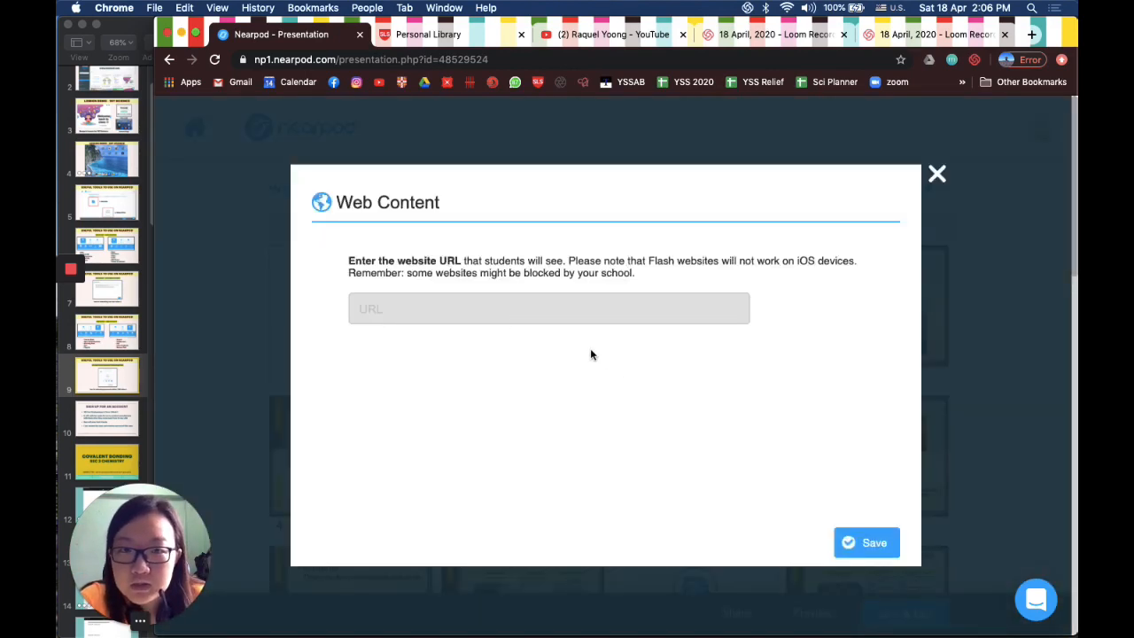
click(540, 312)
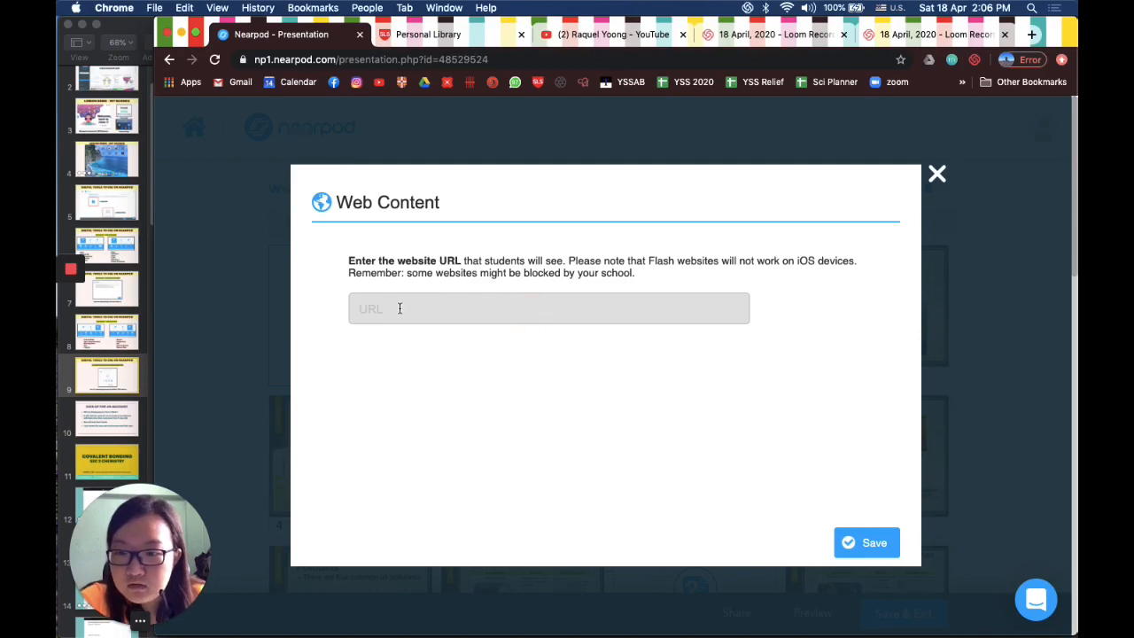
- Switch to YouTube, open and pause the uploaded "Sec 3 Chemistry - Covalent Bonding Lesson" video, and copy its web address
click(609, 36)
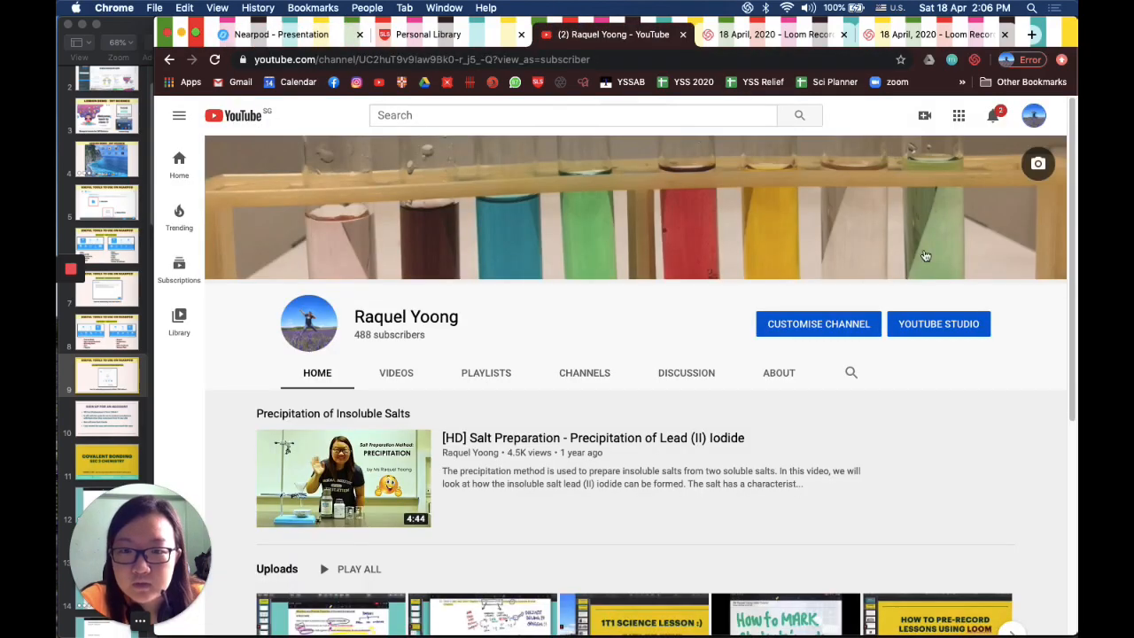
scroll(614, 513, down, 4)
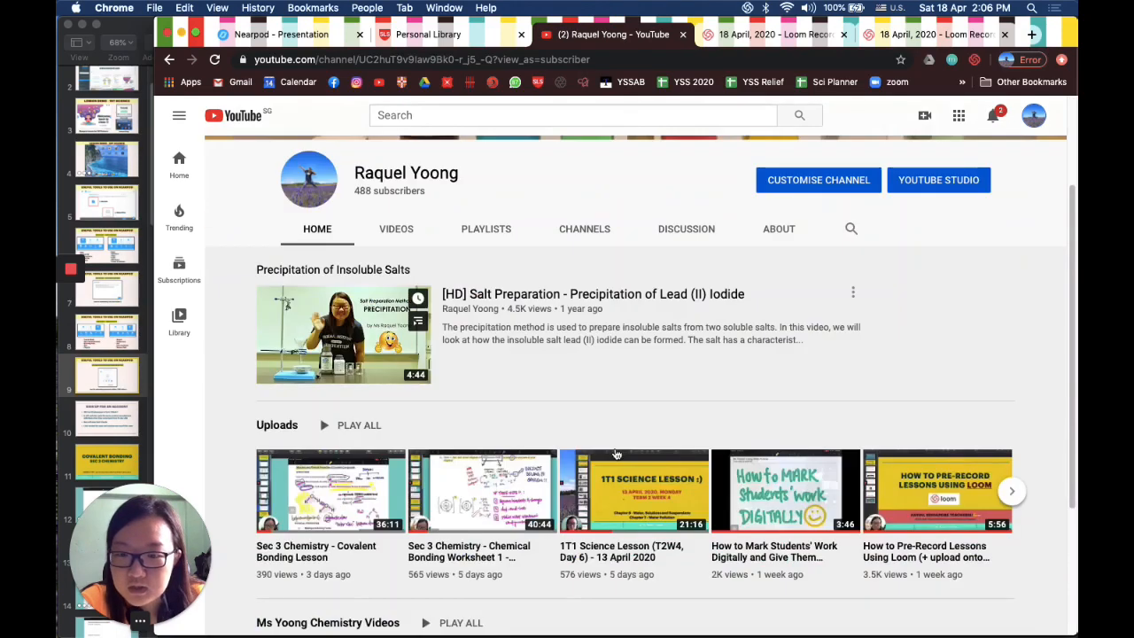
scroll(342, 541, down, 1)
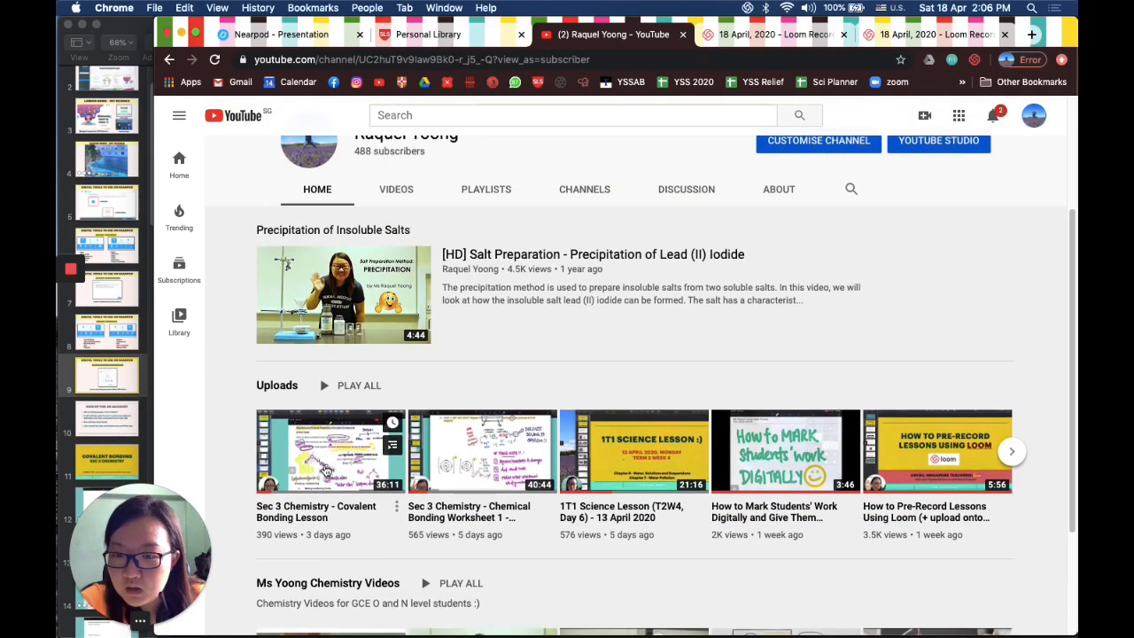
click(326, 469)
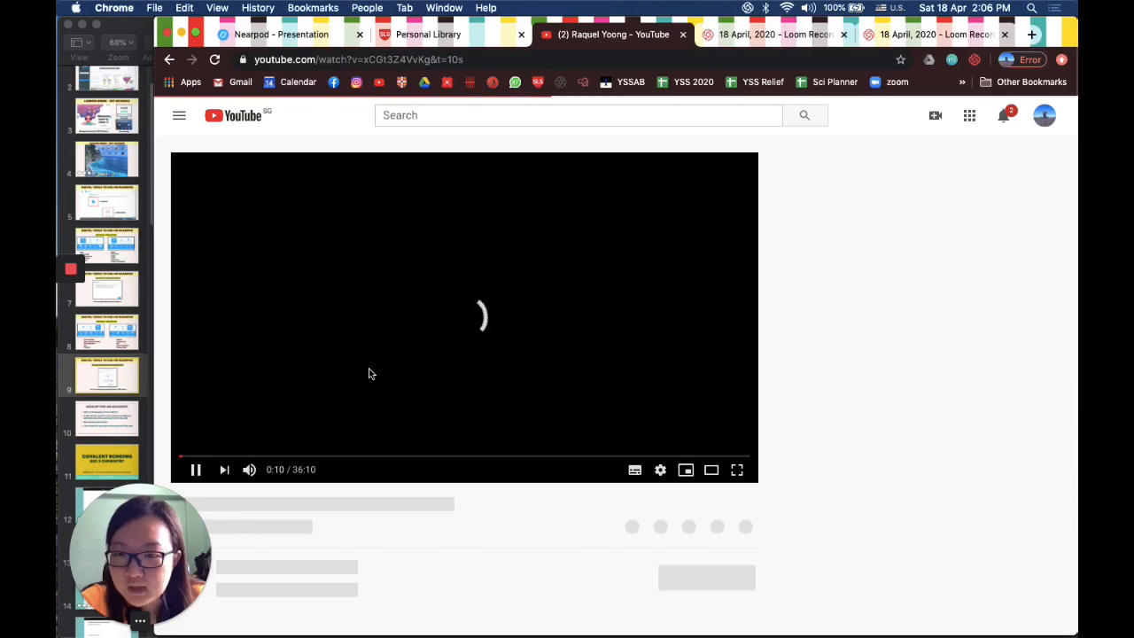
click(368, 379)
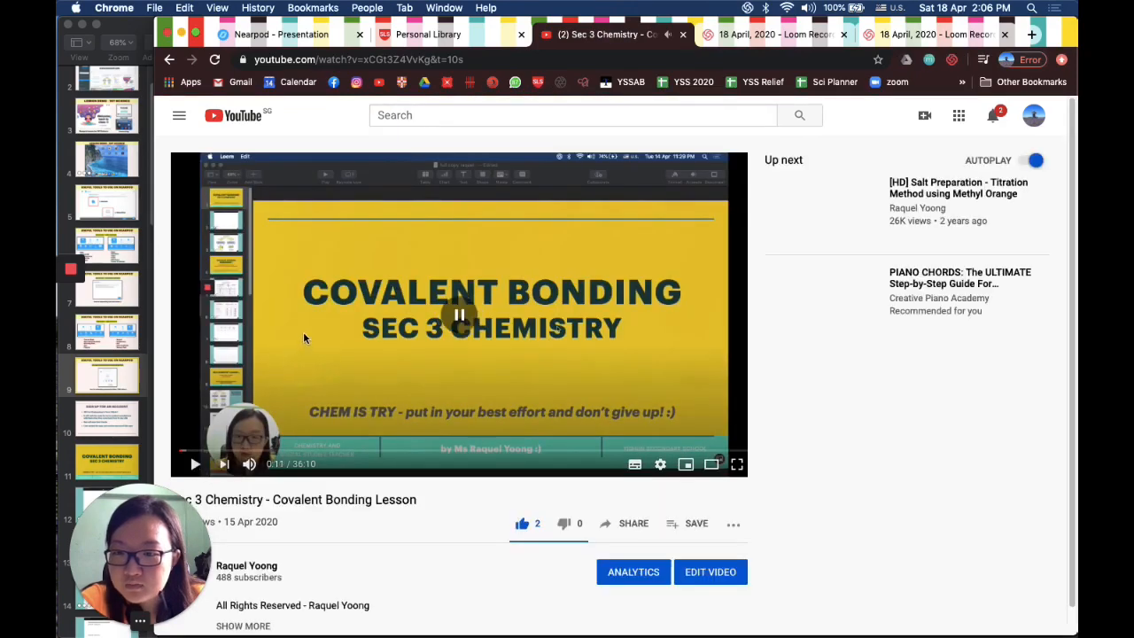
click(326, 62)
key(super+c)
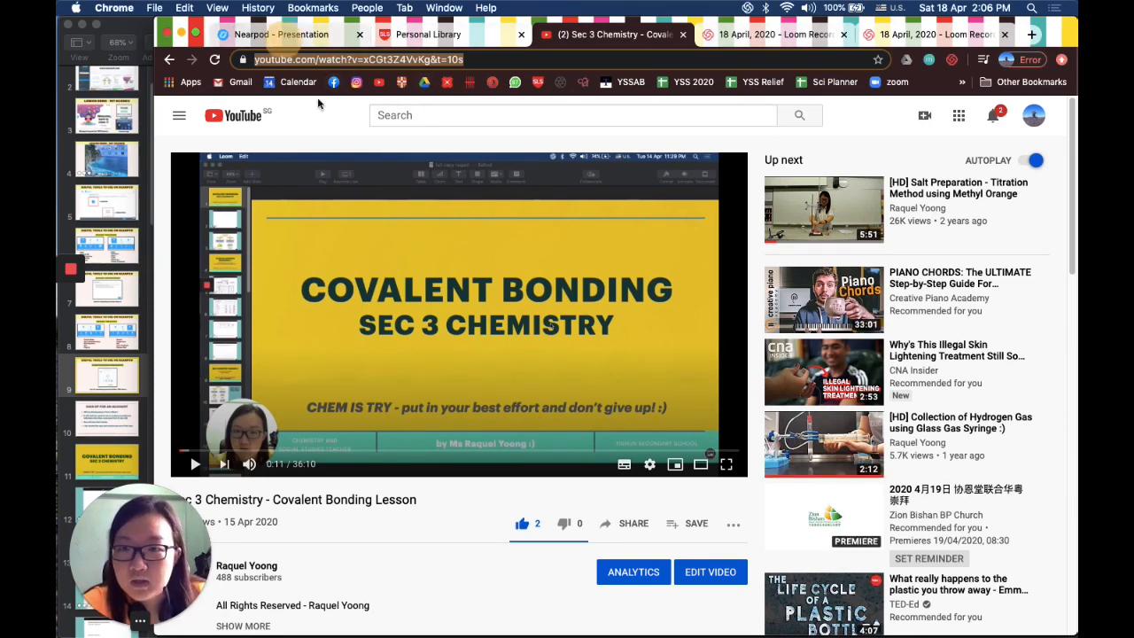
- Return to Nearpod, paste the copied YouTube video link as the web content URL and save the slide to the lesson
click(288, 36)
click(472, 297)
key(super+v)
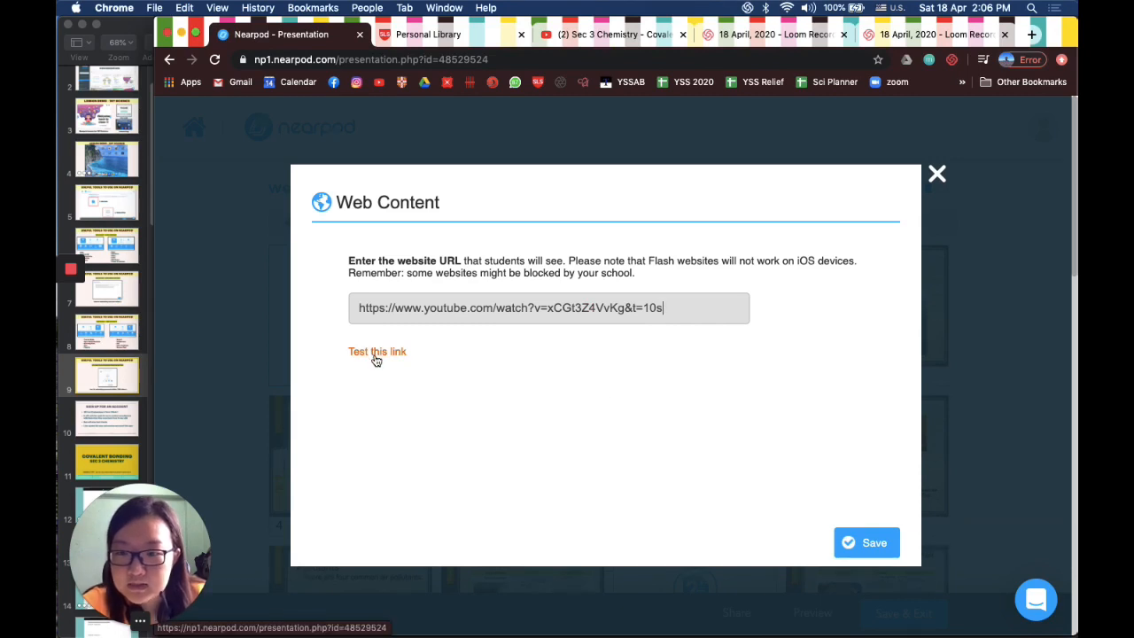
click(856, 542)
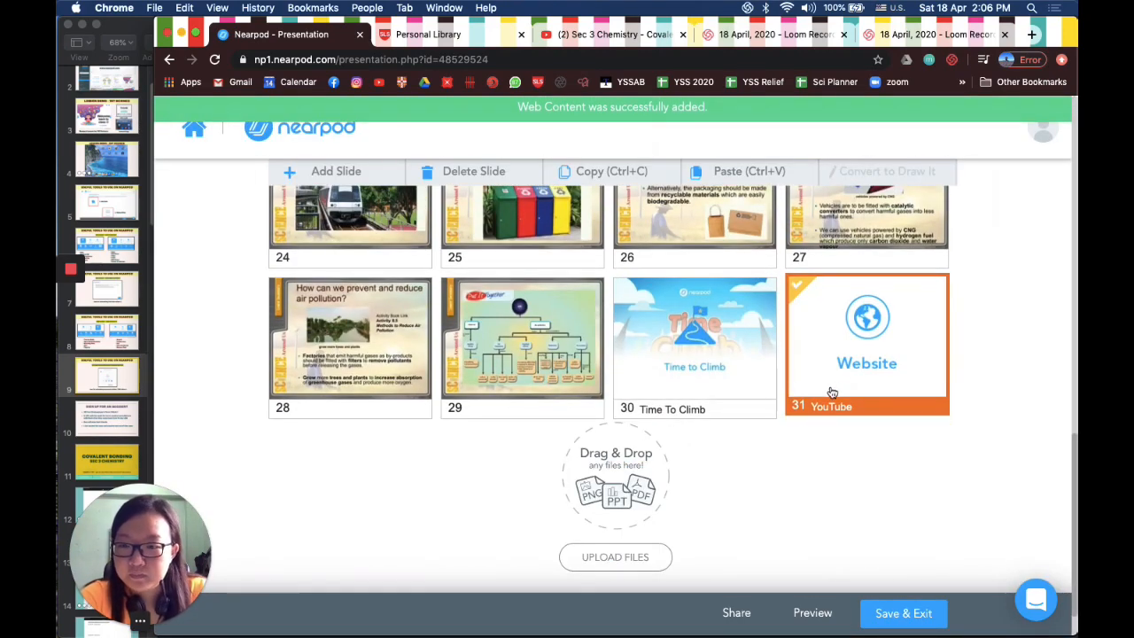
- Start a new slide for the lesson, look through the content and activity types, and open the VR Field Trip content
scroll(350, 292, up, 5)
scroll(350, 300, up, 5)
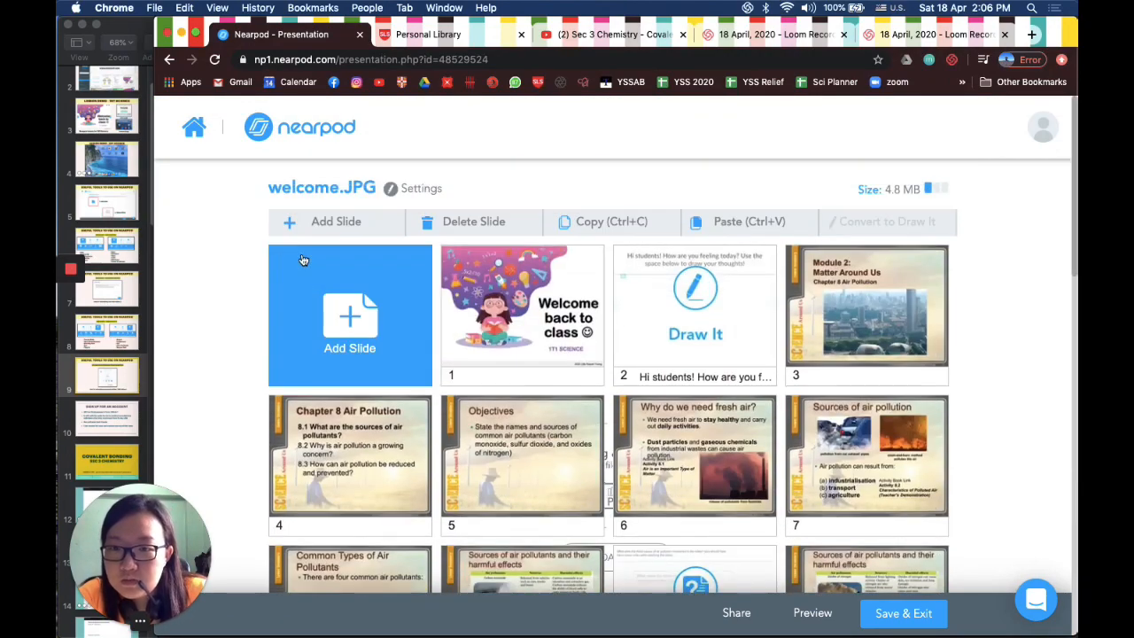
click(354, 307)
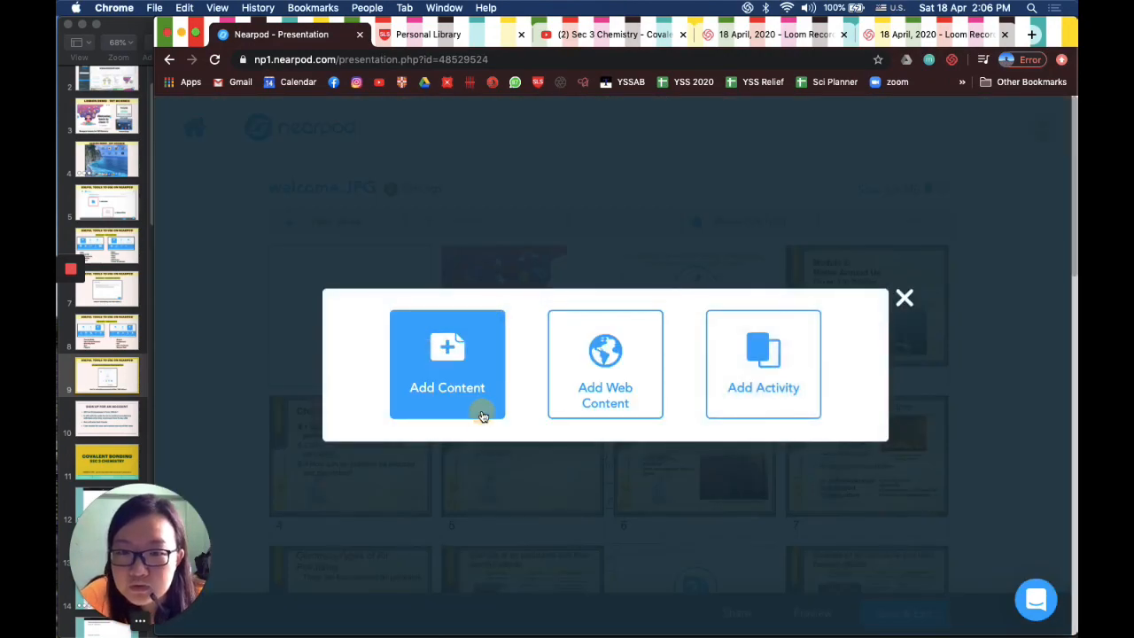
click(481, 408)
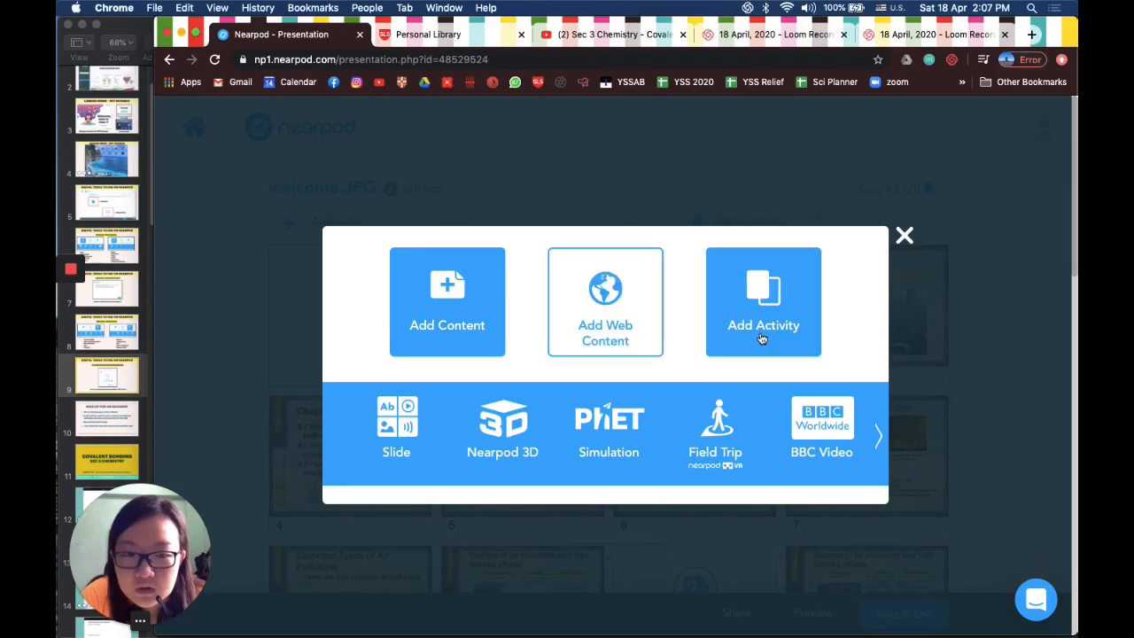
click(813, 330)
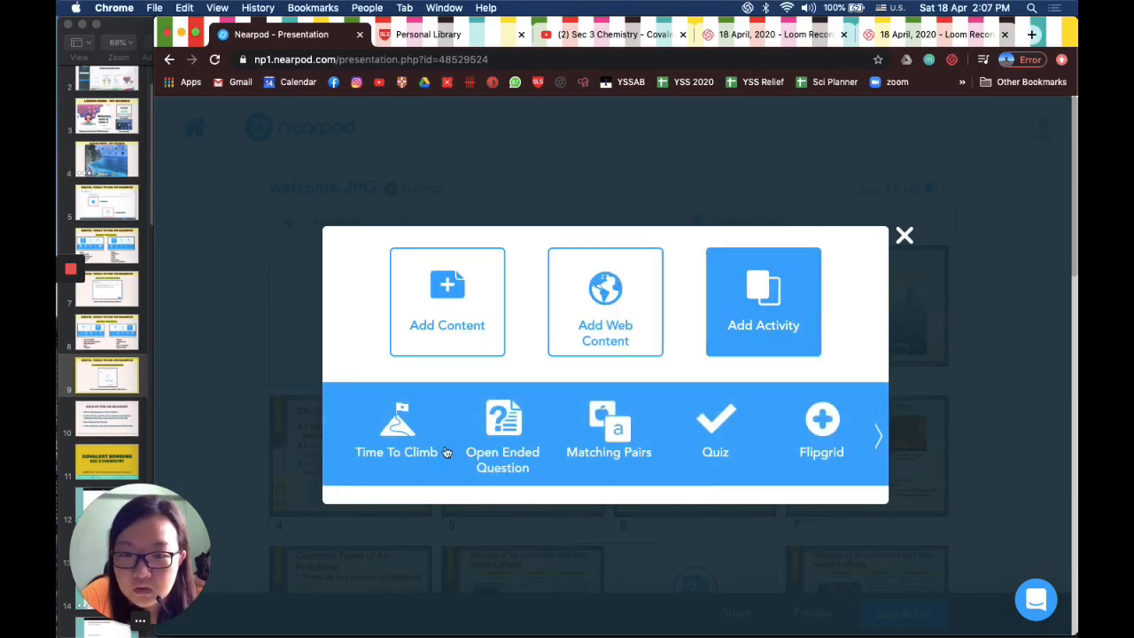
click(882, 443)
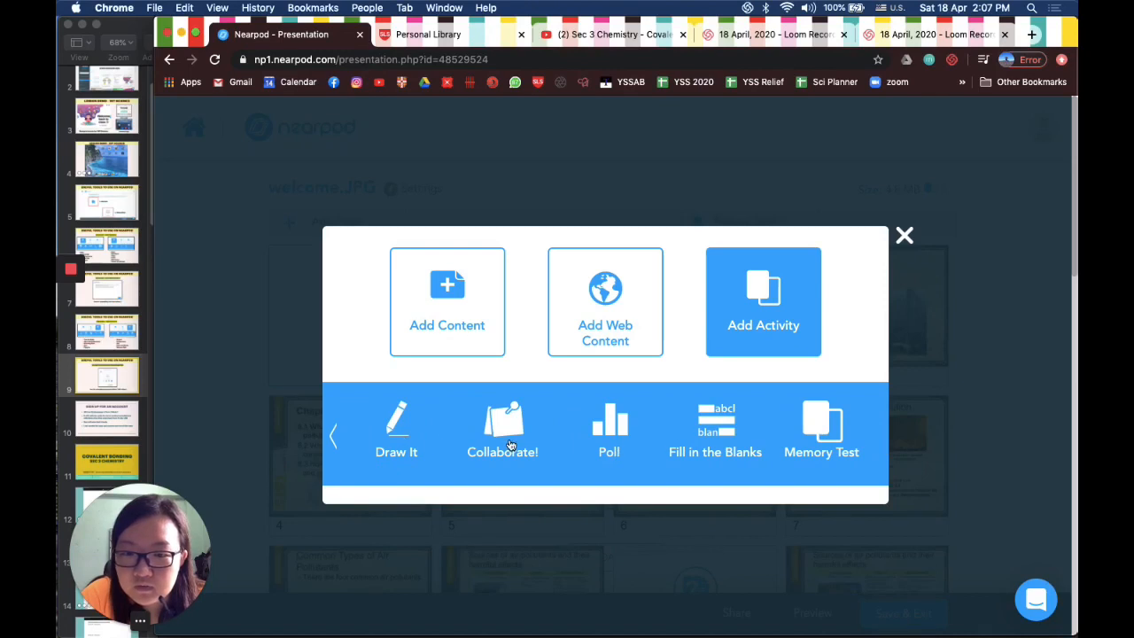
click(453, 335)
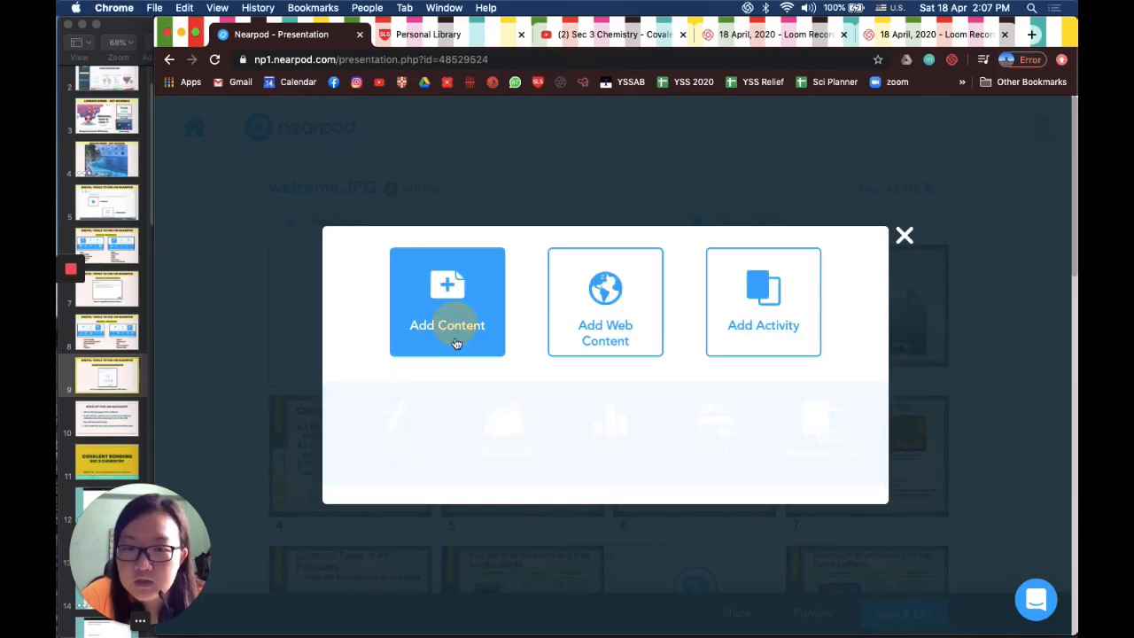
click(720, 440)
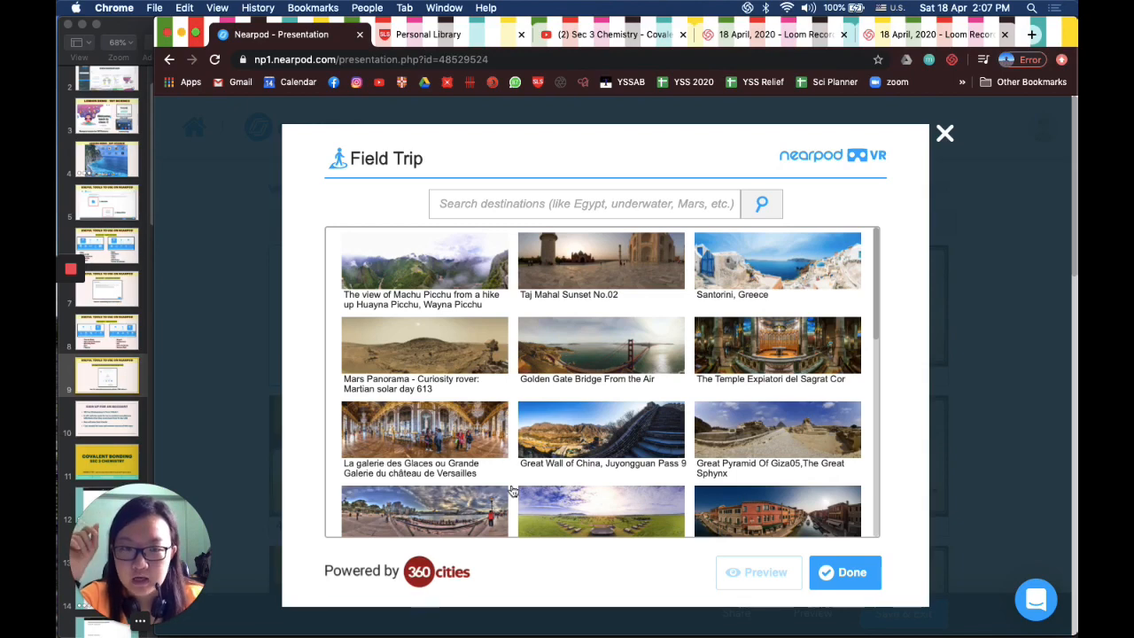
- Browse the Field Trip destinations, select Taj Mahal Sunset No.02 and open its preview
scroll(627, 431, down, 5)
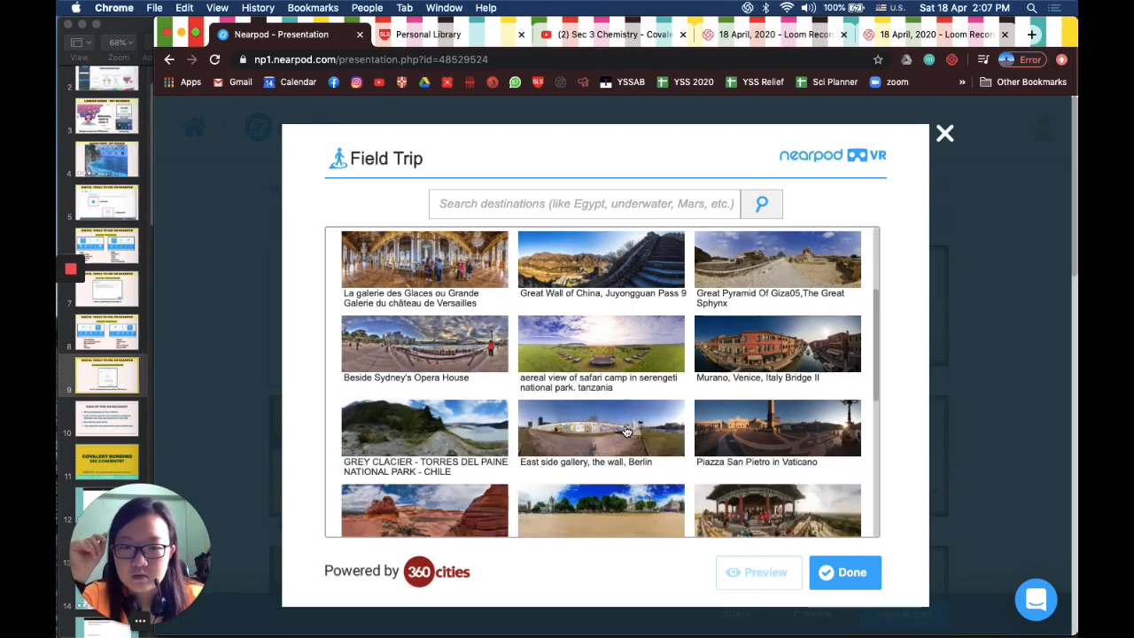
scroll(626, 431, down, 3)
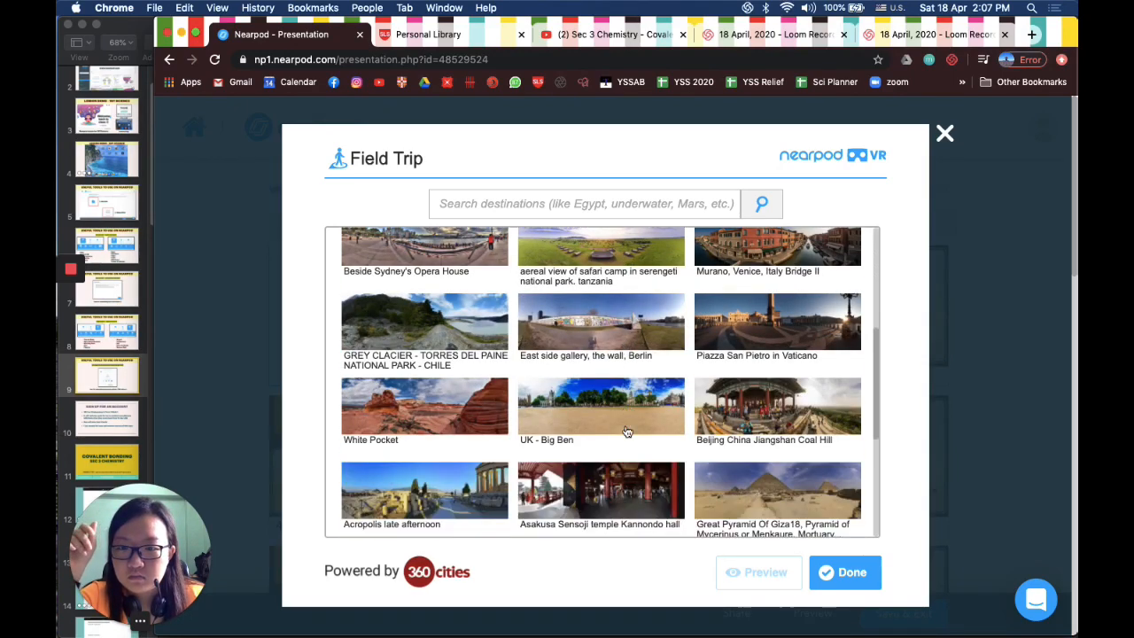
scroll(626, 431, down, 5)
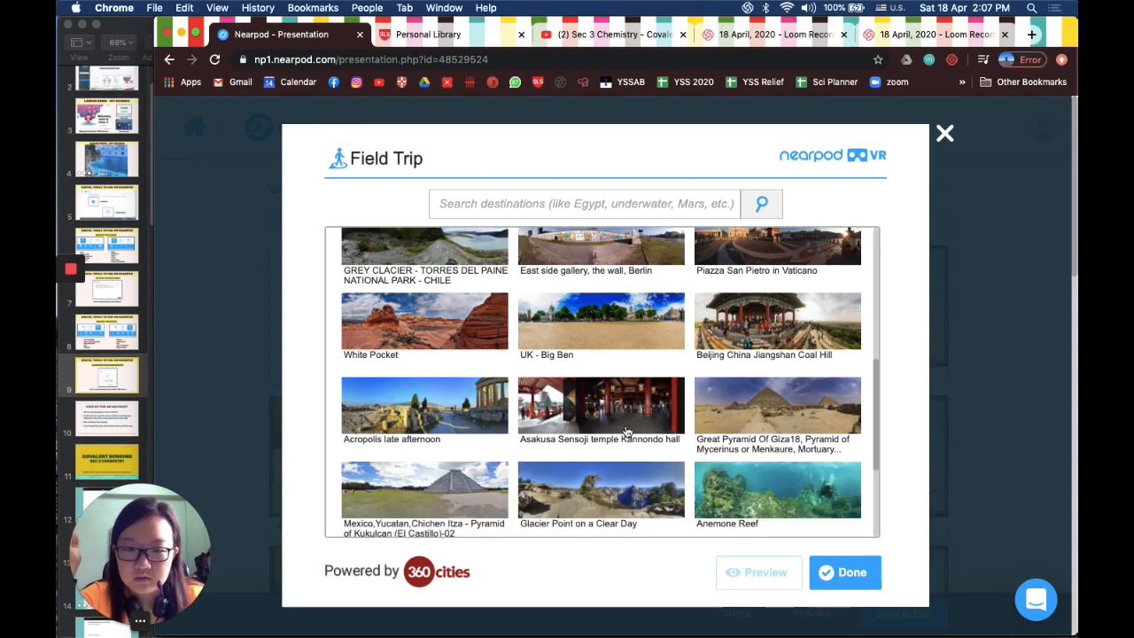
scroll(626, 431, down, 3)
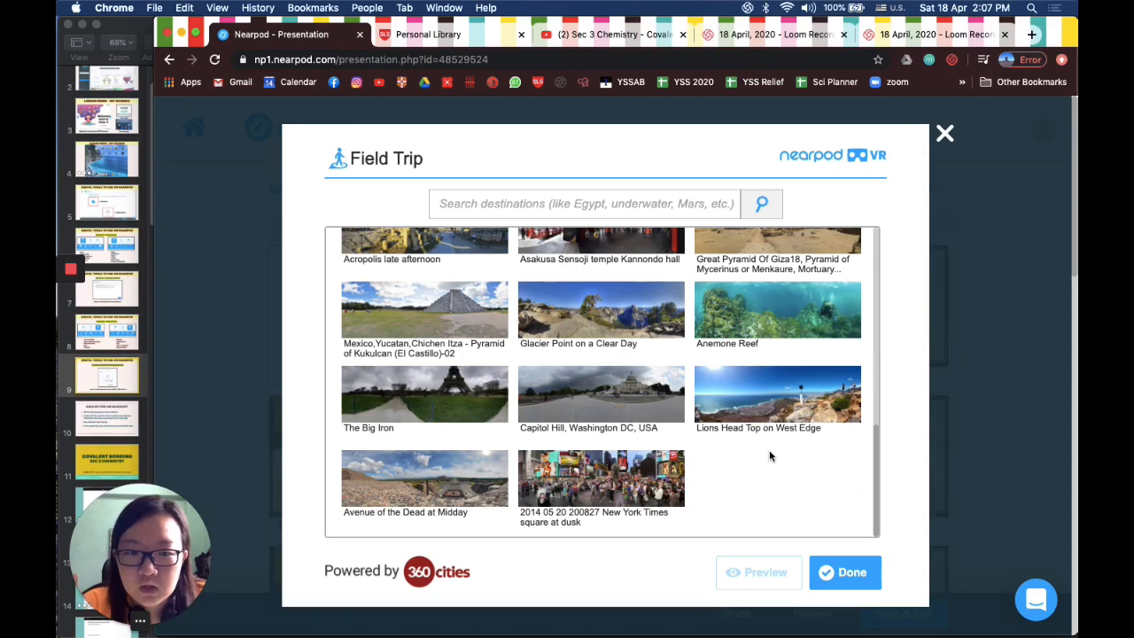
scroll(767, 454, up, 6)
scroll(758, 447, up, 6)
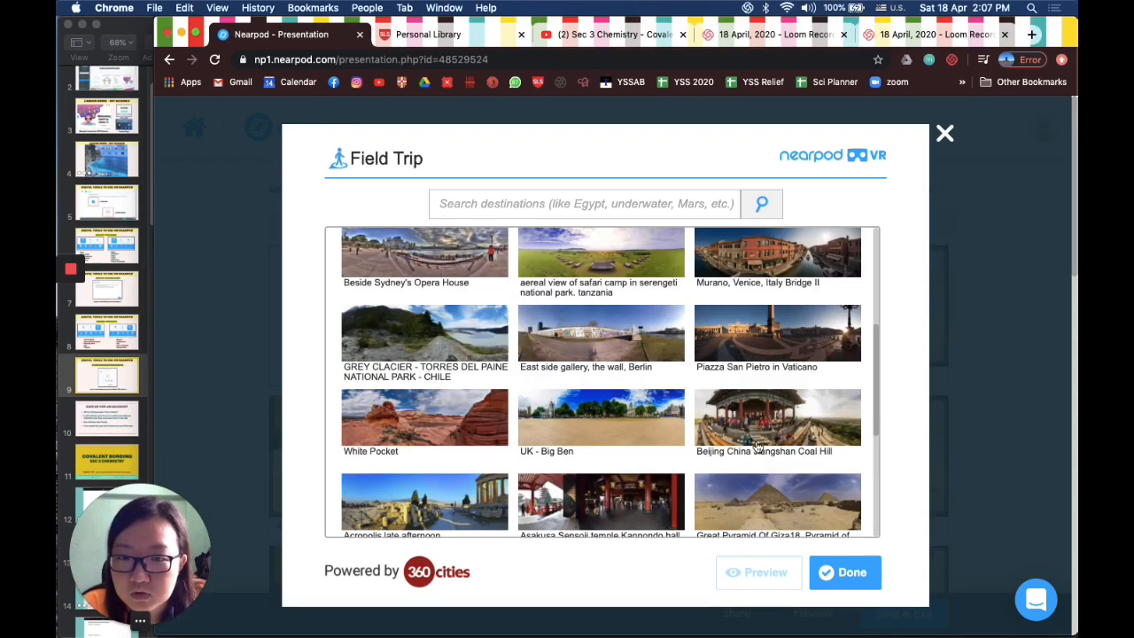
scroll(699, 399, up, 3)
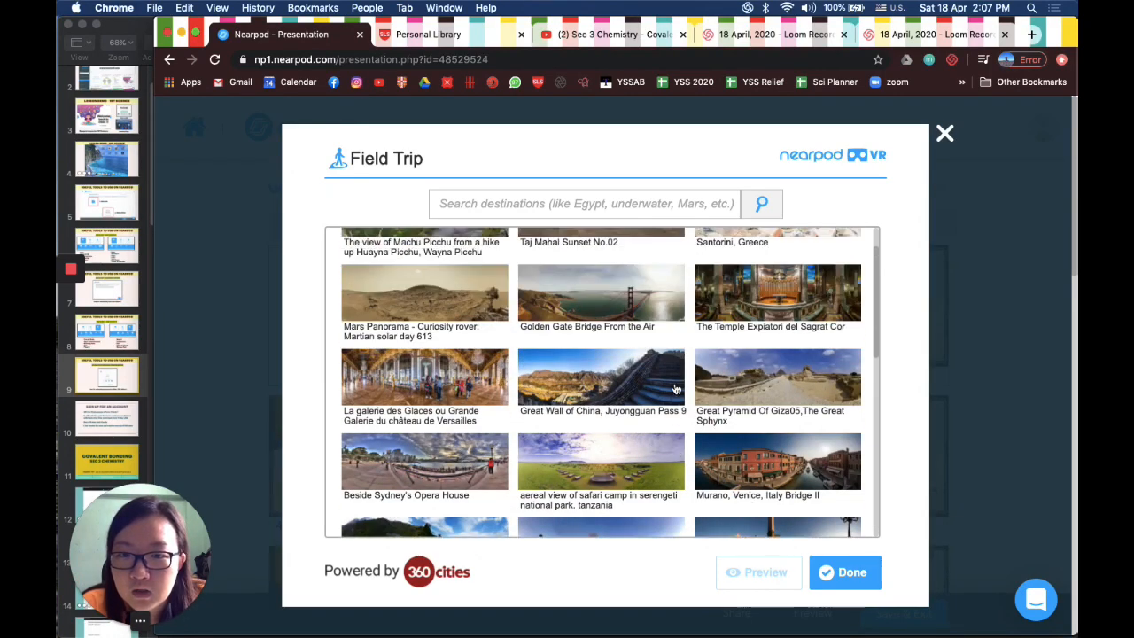
click(651, 282)
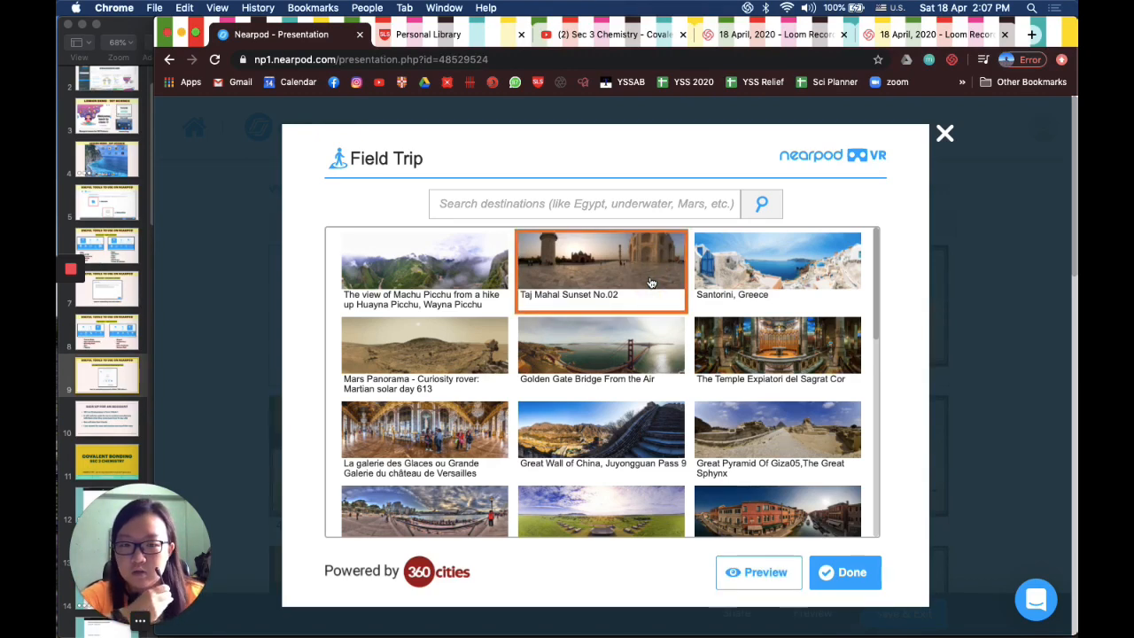
double_click(574, 280)
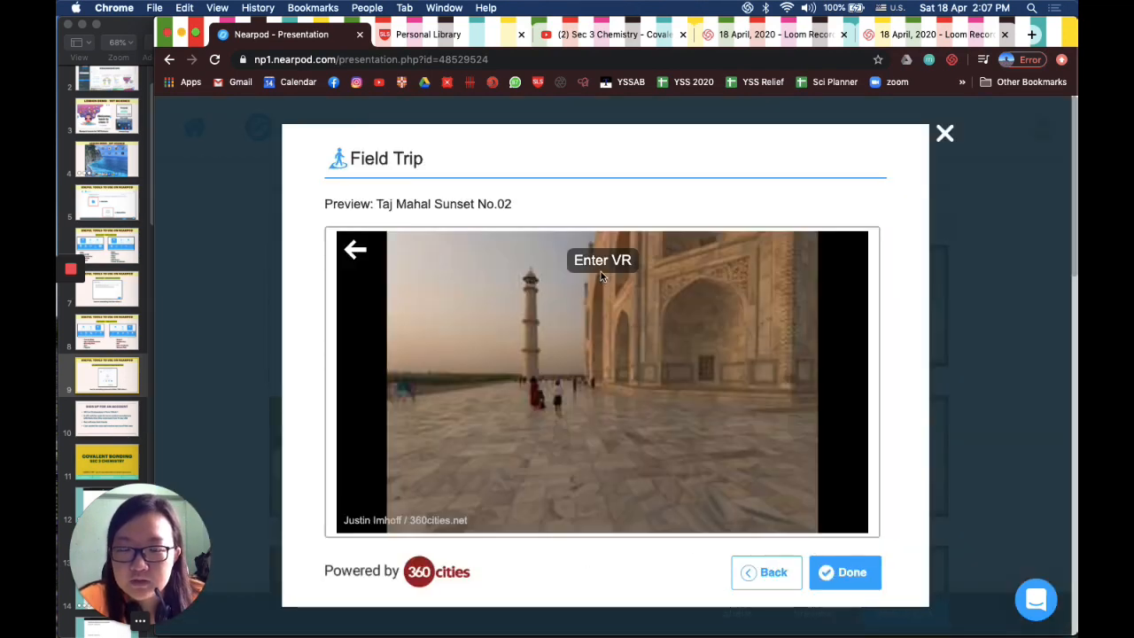
- Look around the Taj Mahal panorama in the preview and add the field trip to the lesson
drag(490, 408, 651, 421)
drag(441, 399, 643, 537)
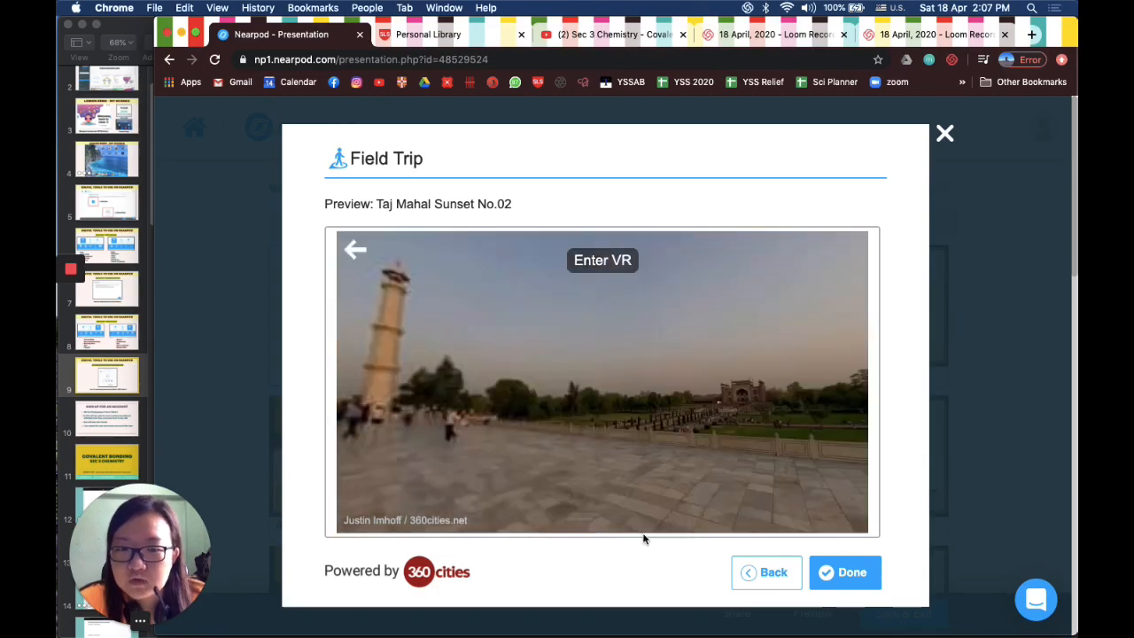
drag(486, 455, 671, 461)
drag(446, 440, 620, 447)
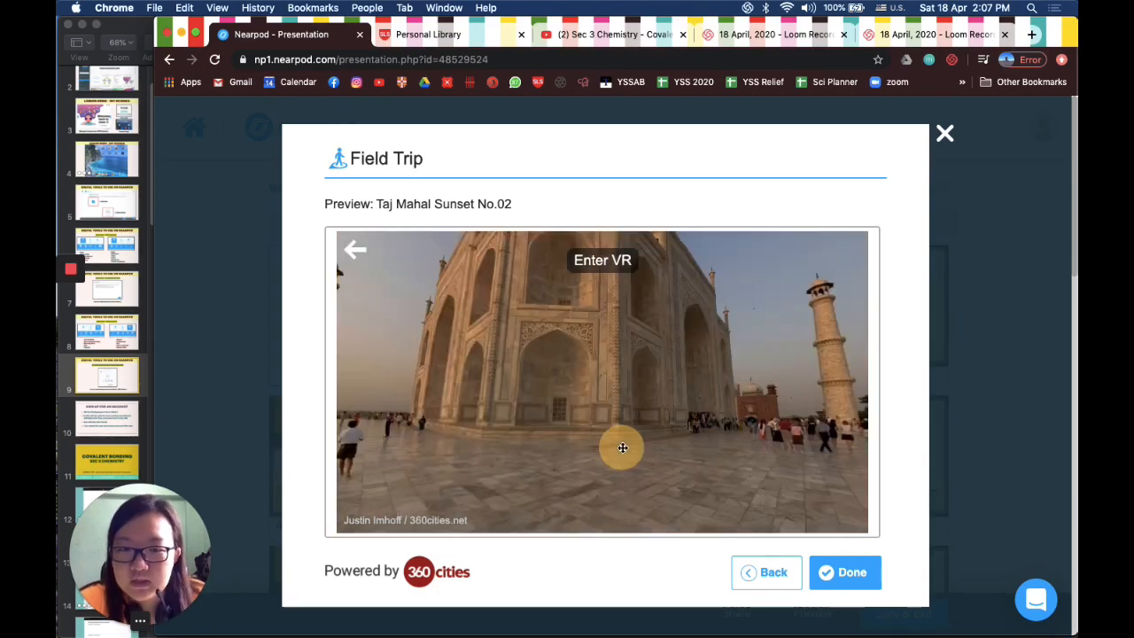
drag(541, 457, 539, 483)
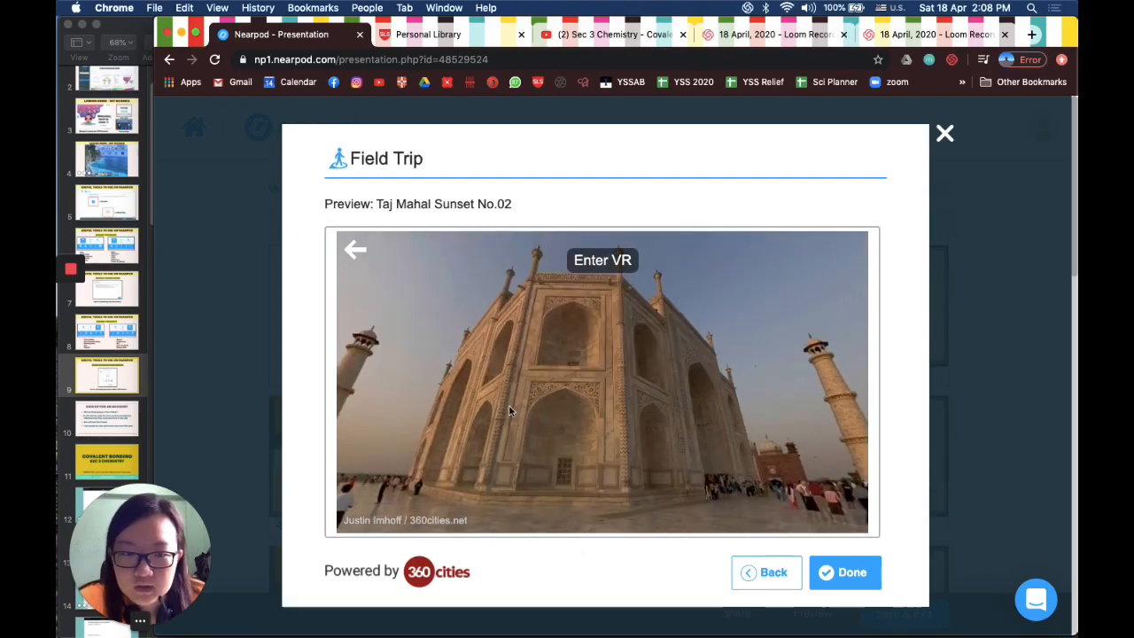
drag(537, 417, 534, 413)
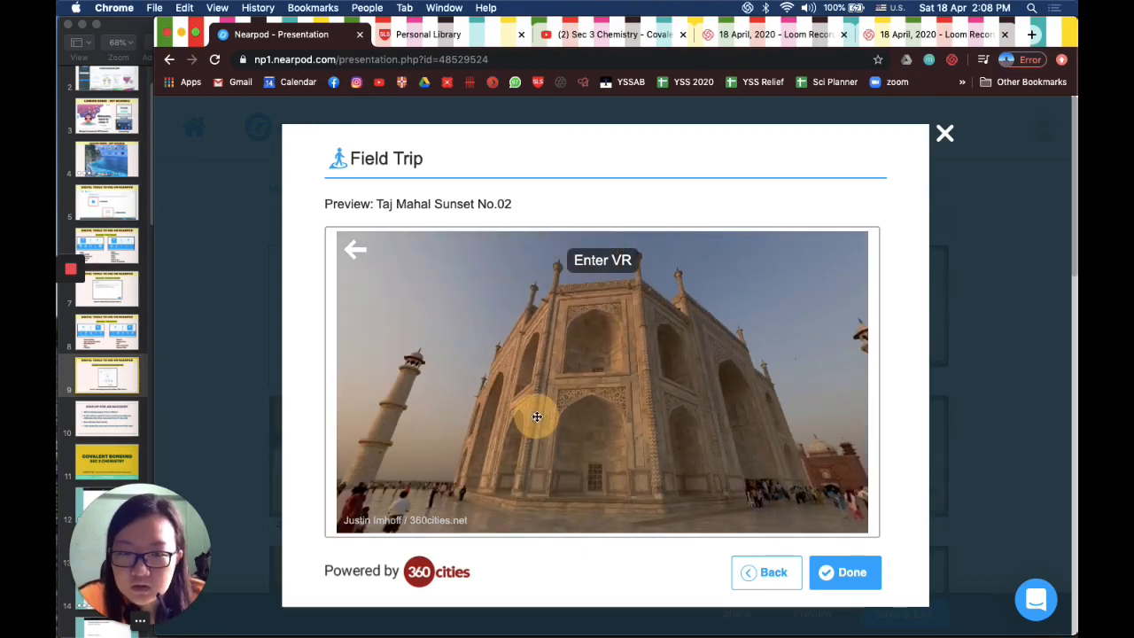
click(831, 578)
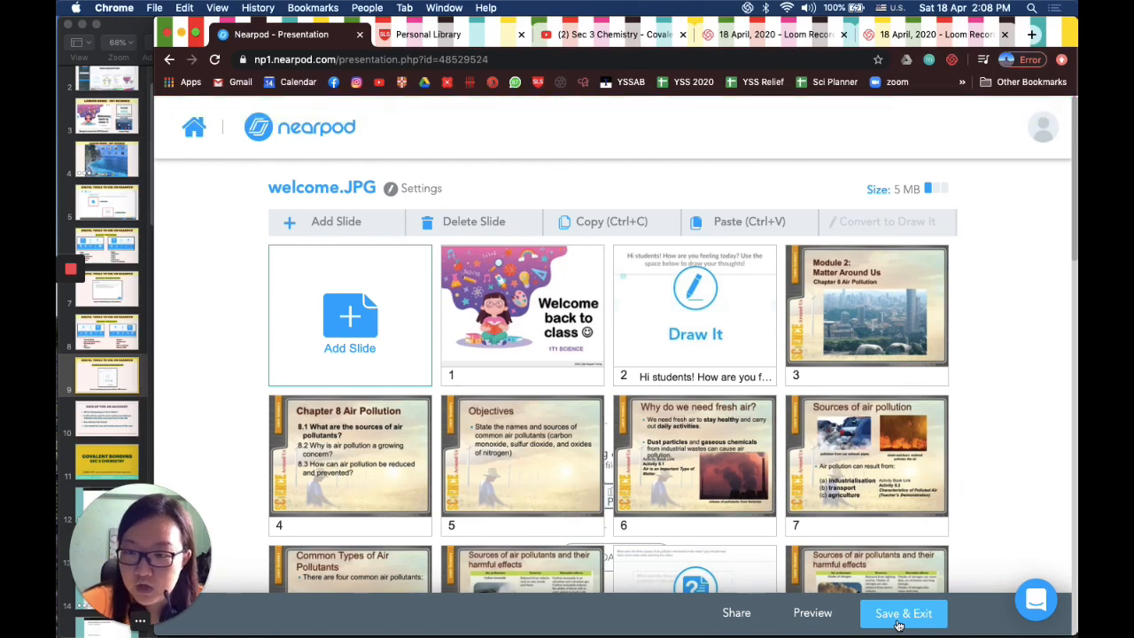
- Clear the lesson's existing title text above the slide list
click(299, 181)
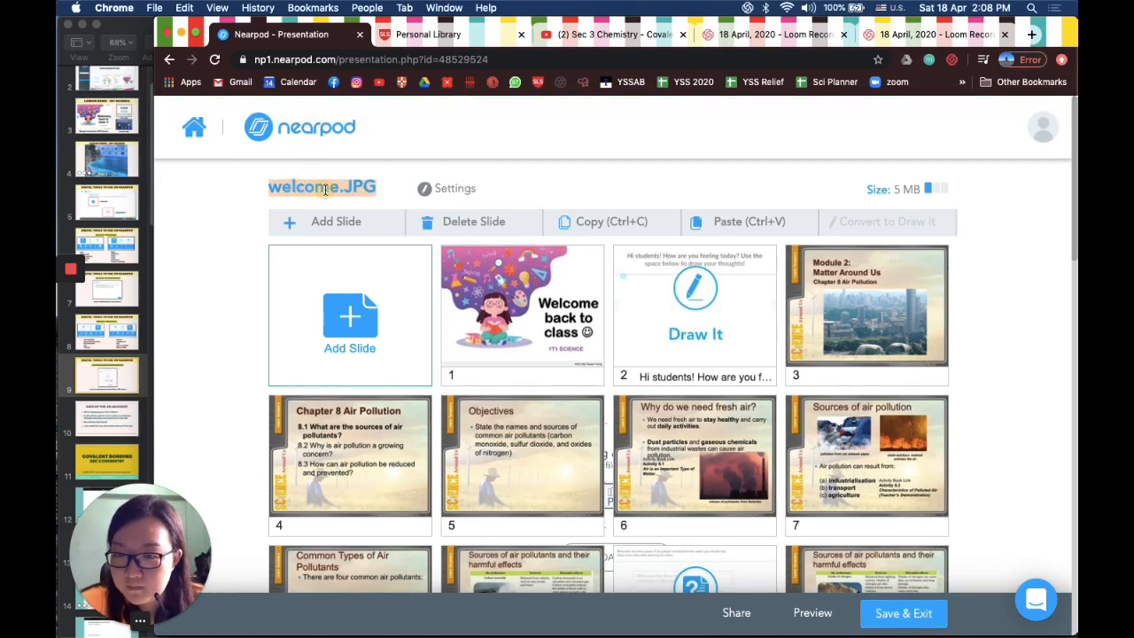
double_click(366, 186)
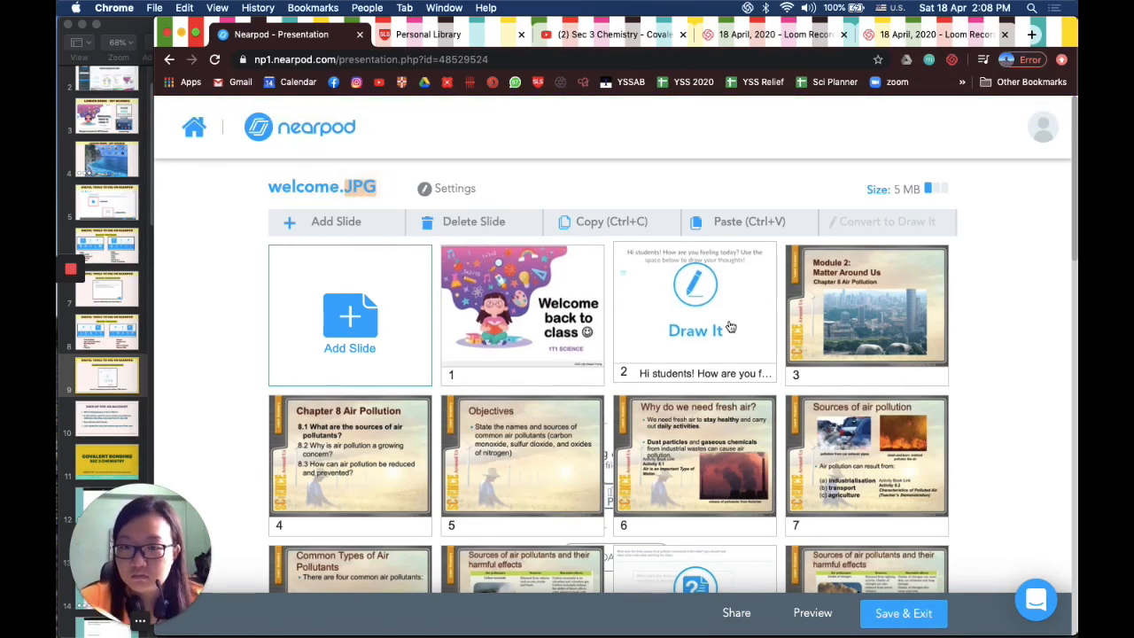
key(super+a)
key(BackSpace)
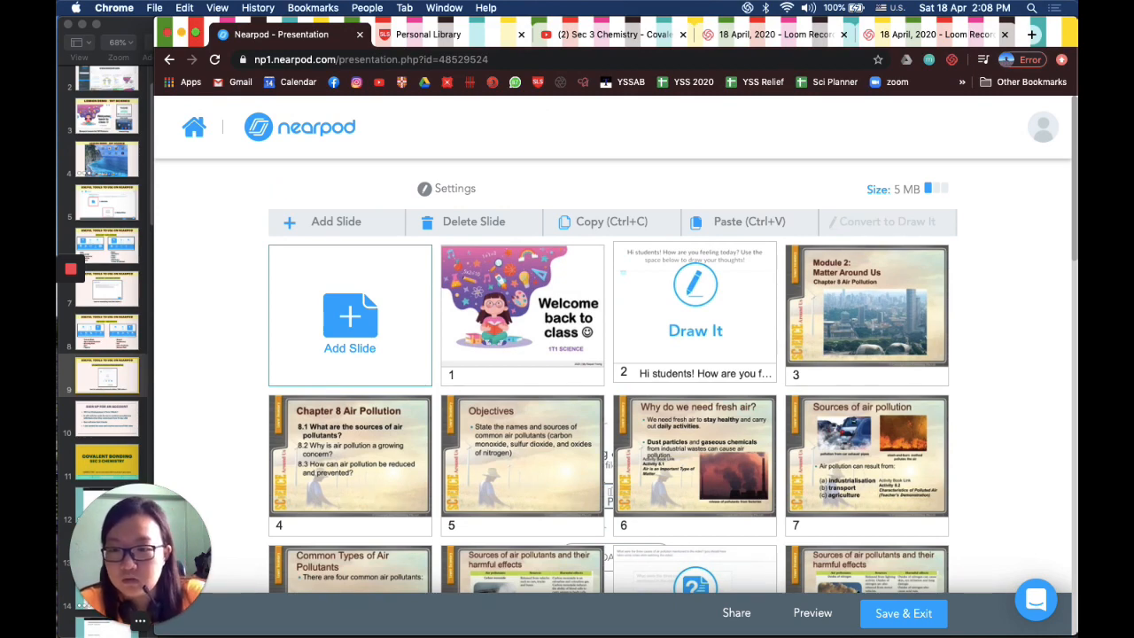